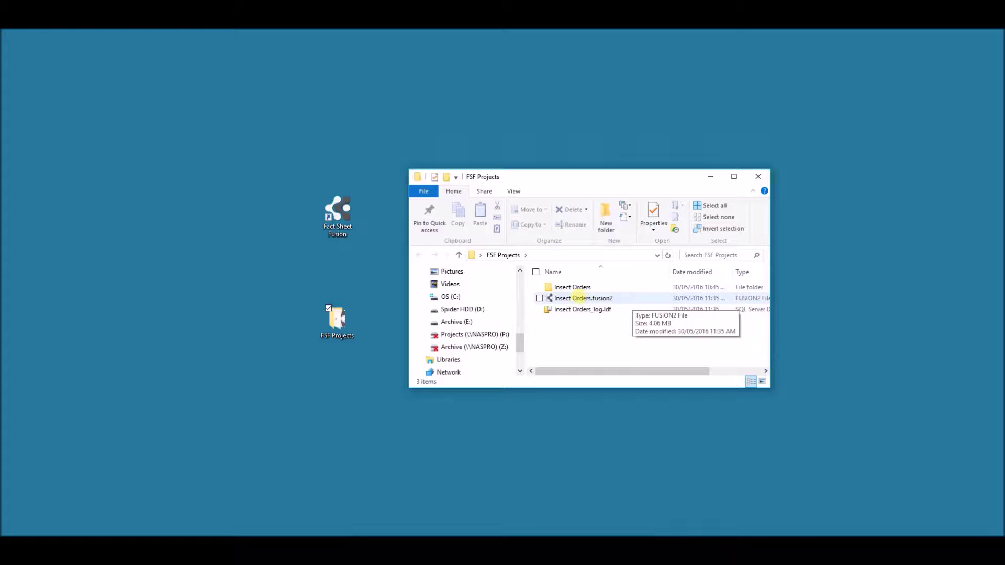
- Open the Insect Orders Fact Sheets project from the Insect Orders.fusion2 file and close the folder window
double_click(558, 298)
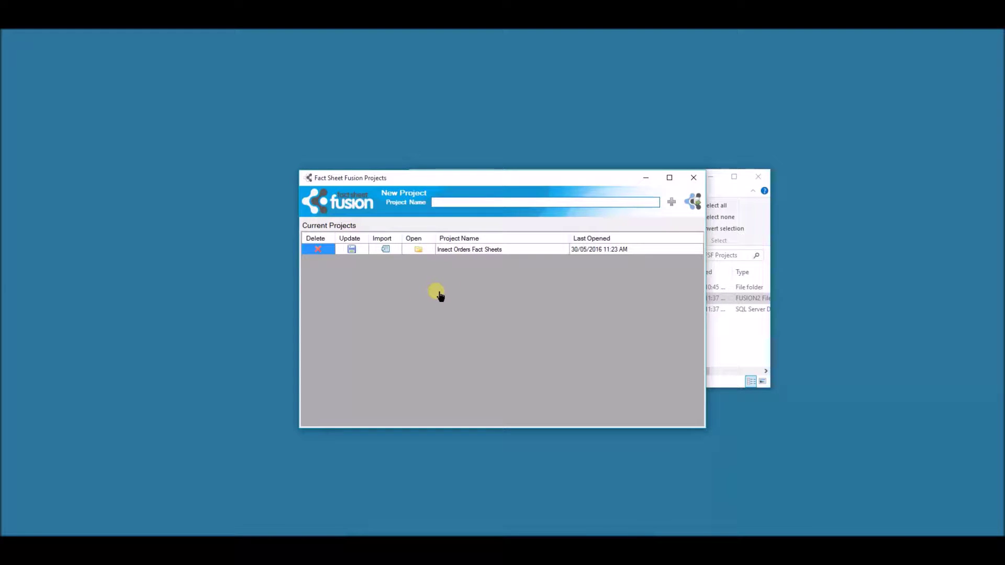
click(422, 250)
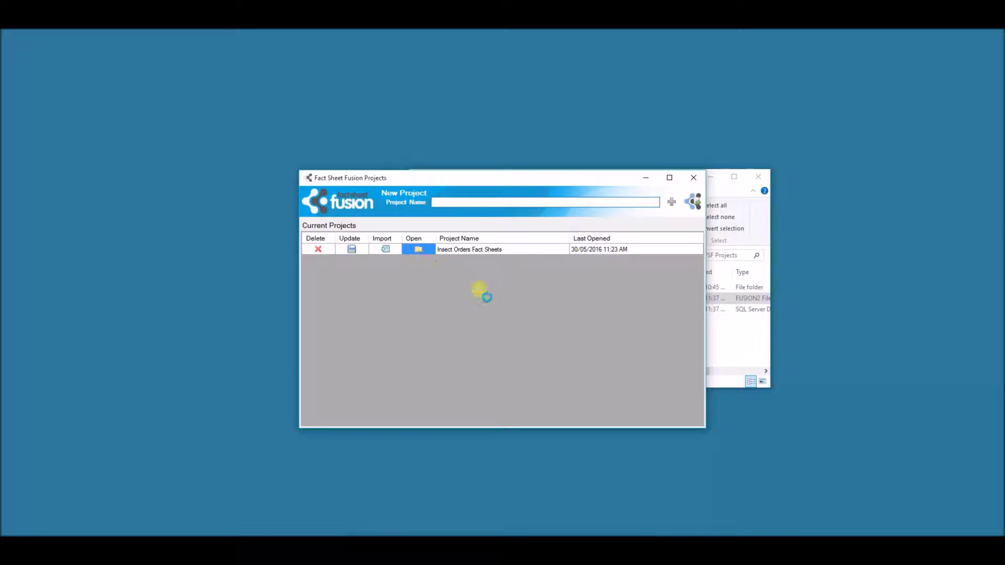
click(760, 177)
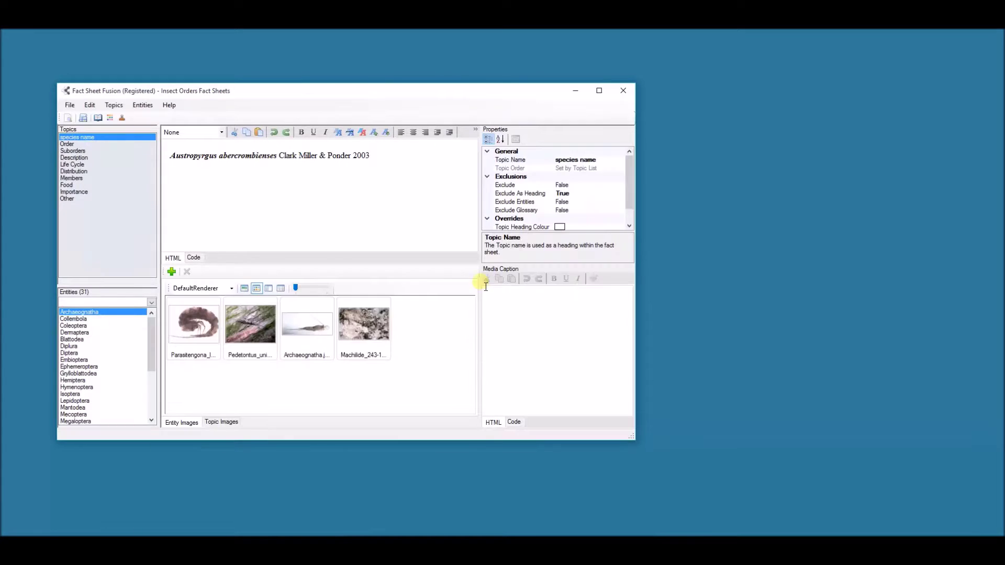
drag(406, 91, 556, 122)
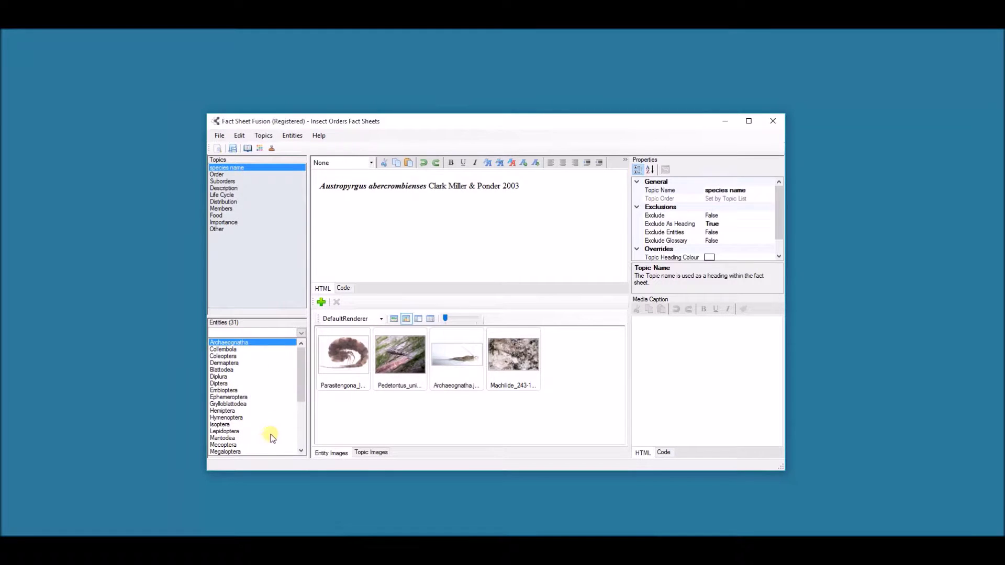
- Review the Description topic and images of the Collembola, Coleoptera, Dermaptera and Blattodea entities
click(229, 188)
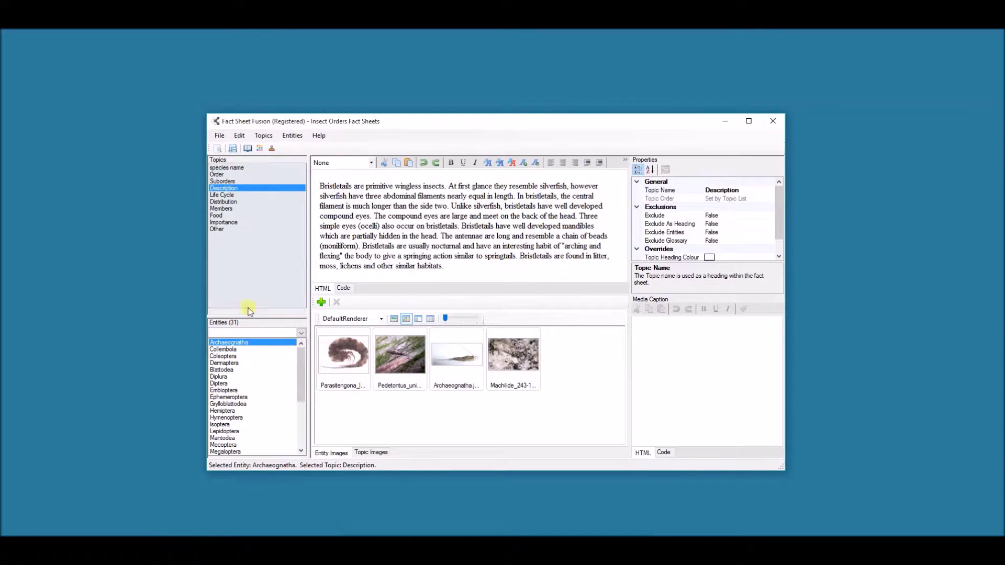
click(230, 350)
click(230, 356)
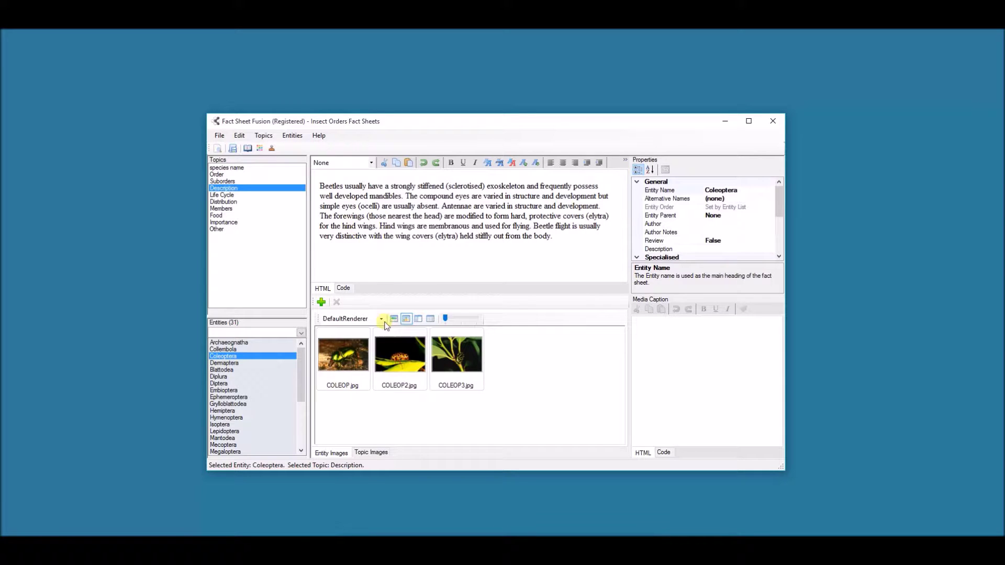
click(232, 363)
click(229, 370)
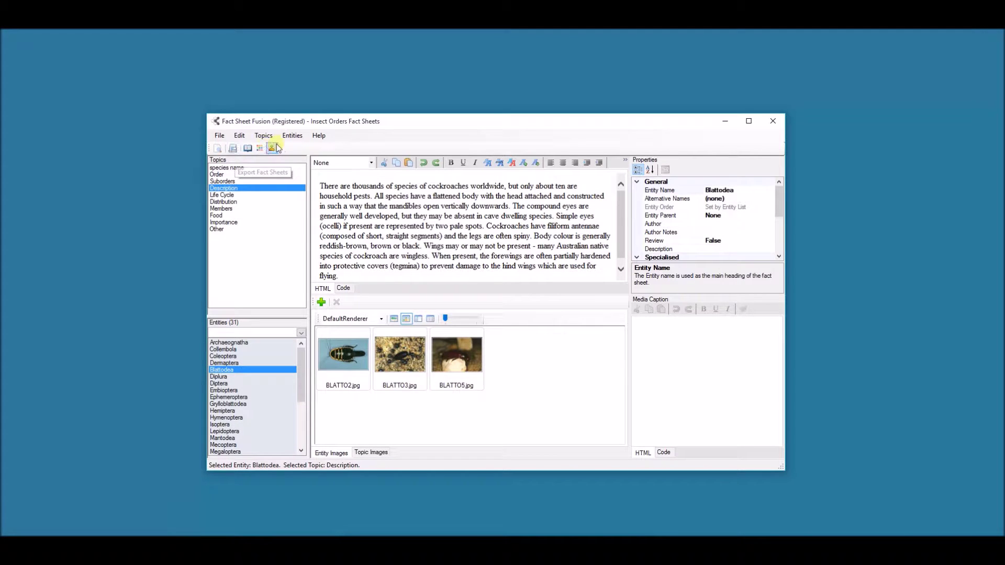
- Open the fact sheet export settings and select the Fancy Green (Images Top) template
click(292, 136)
mouse_move(317, 261)
click(389, 262)
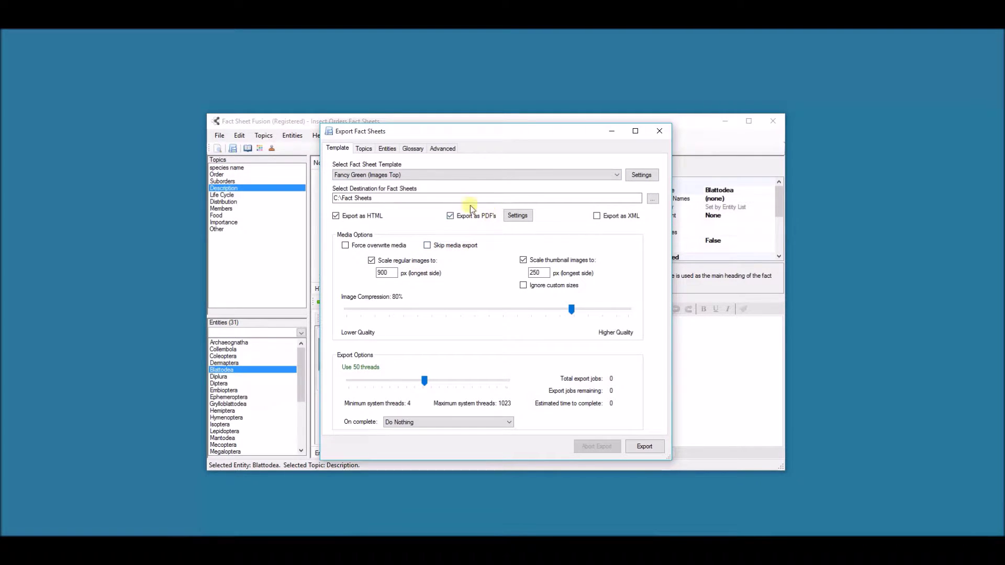
click(441, 174)
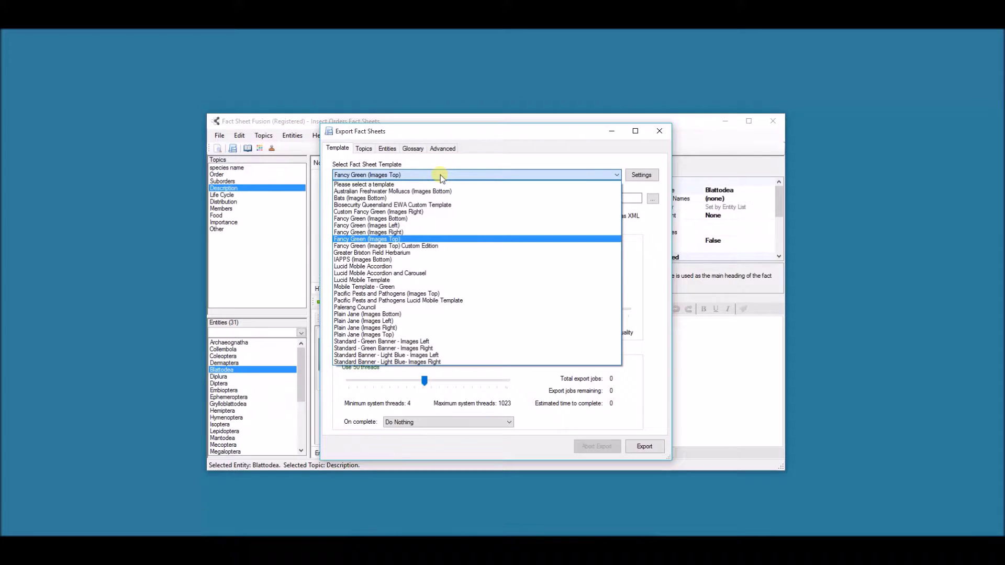
click(396, 239)
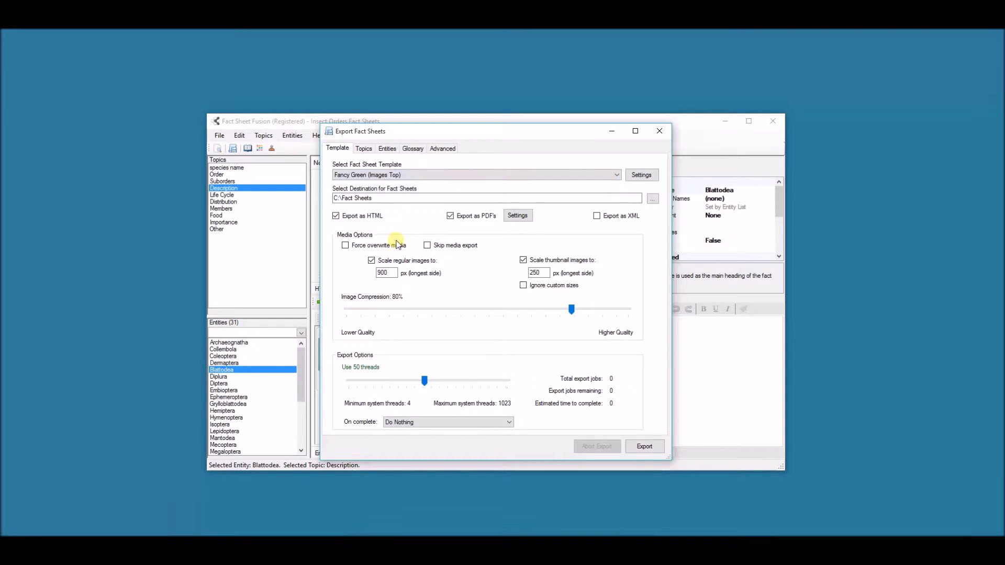
- Examine the selected template's recommended settings and the PDF output settings for paper, colour mode, DPI and margins
click(647, 179)
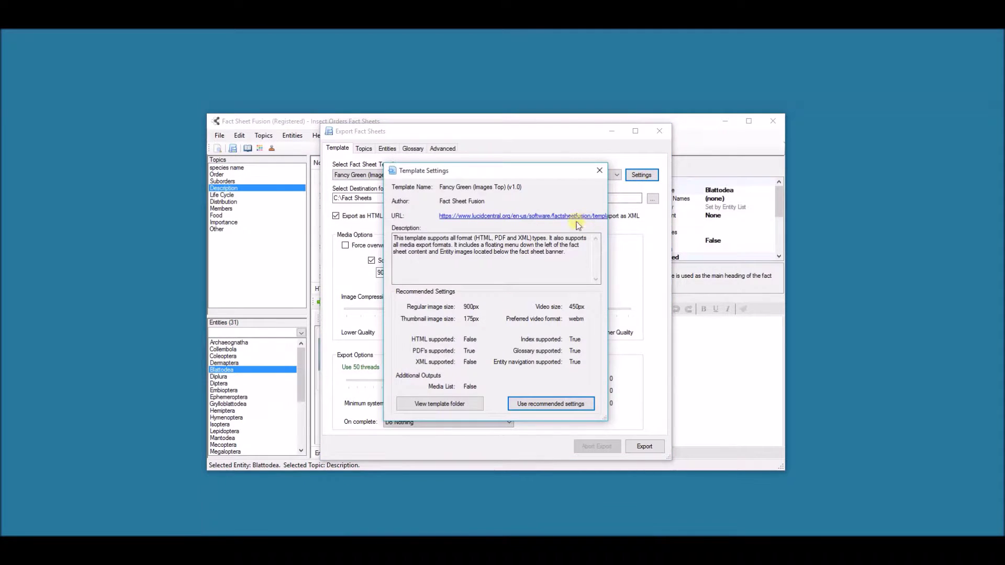
click(559, 409)
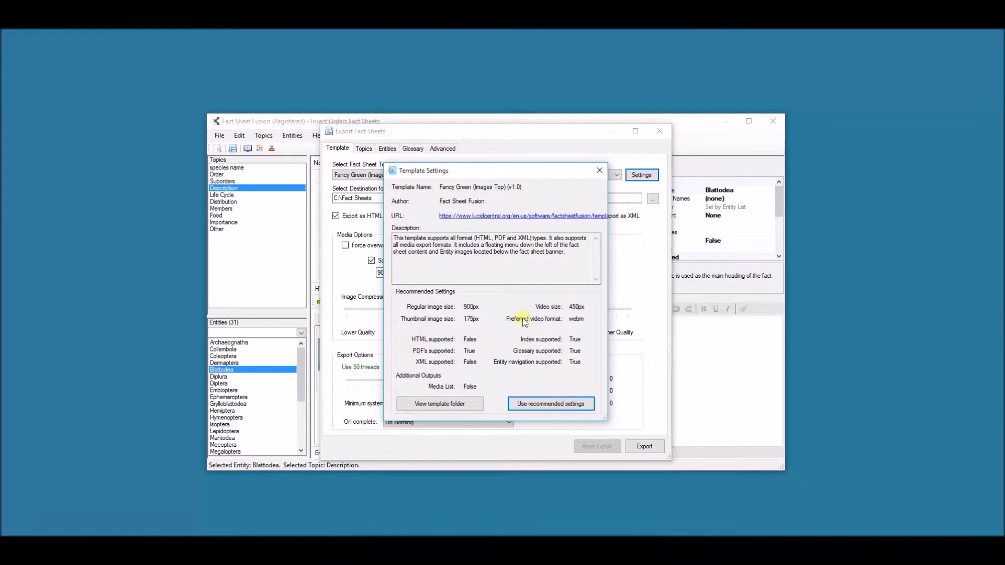
click(599, 171)
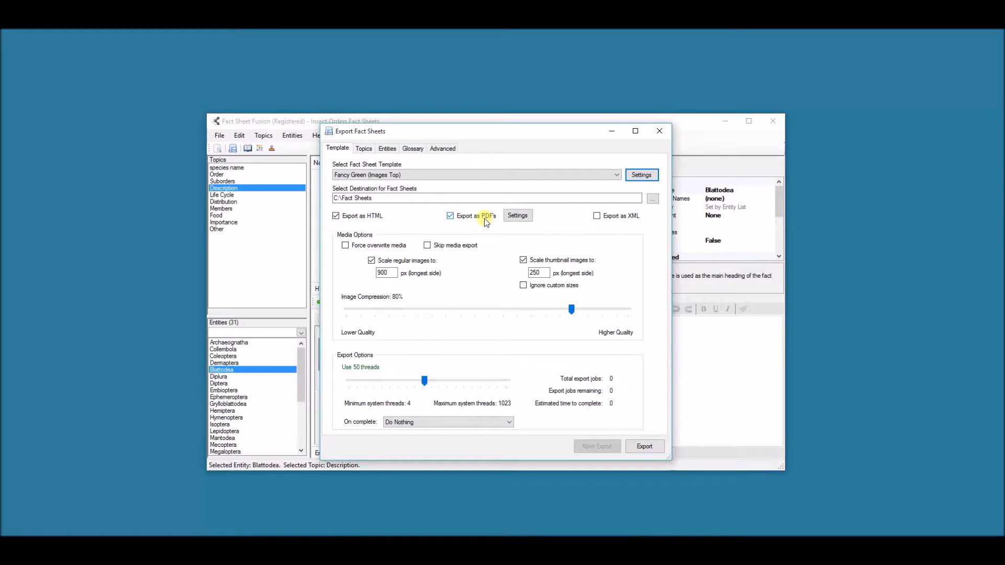
click(519, 217)
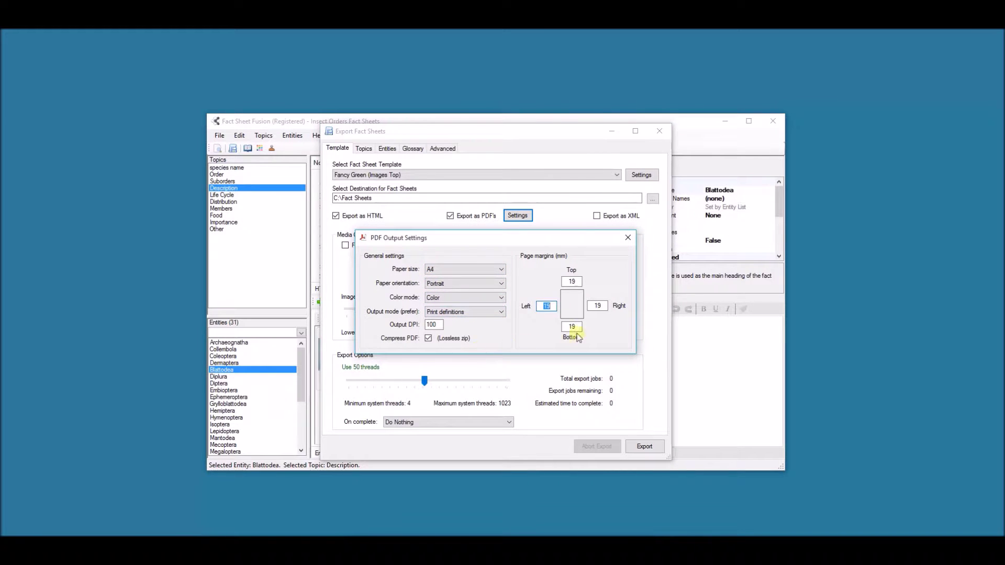
click(628, 239)
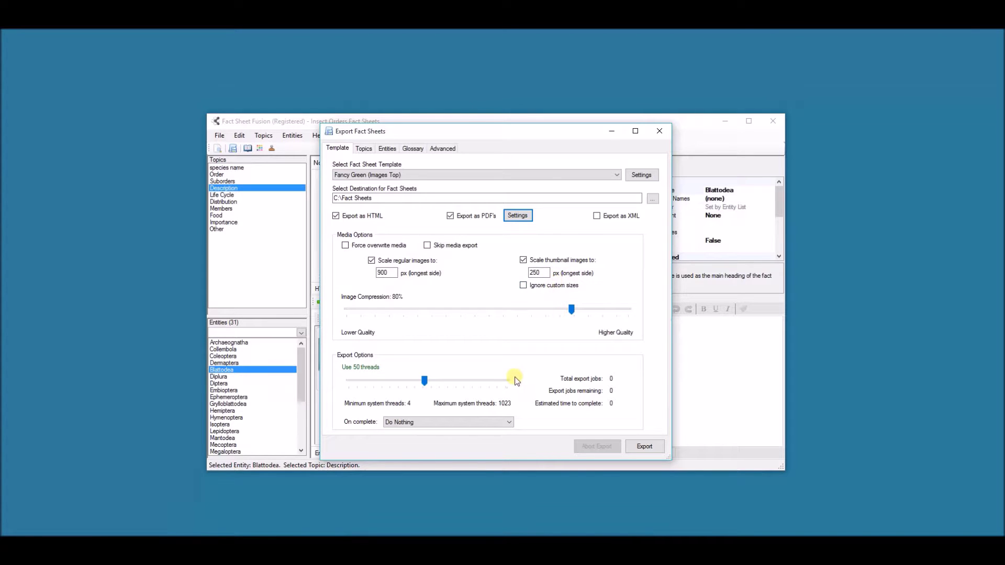
- Examine the Topics, Entities, Glossary and Advanced export options, including watermarks, cross-linking, site map and Google Analytics code
click(362, 149)
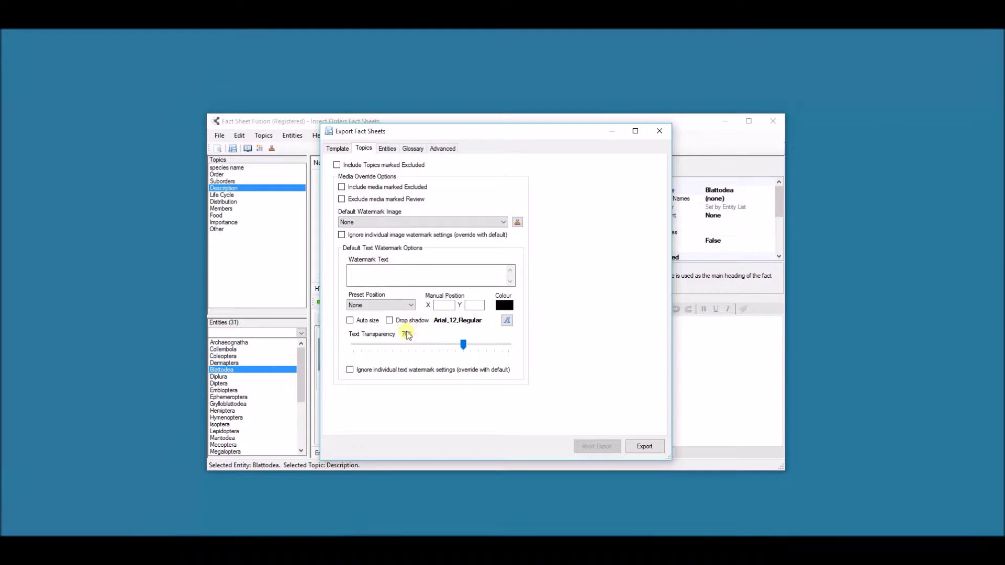
click(387, 150)
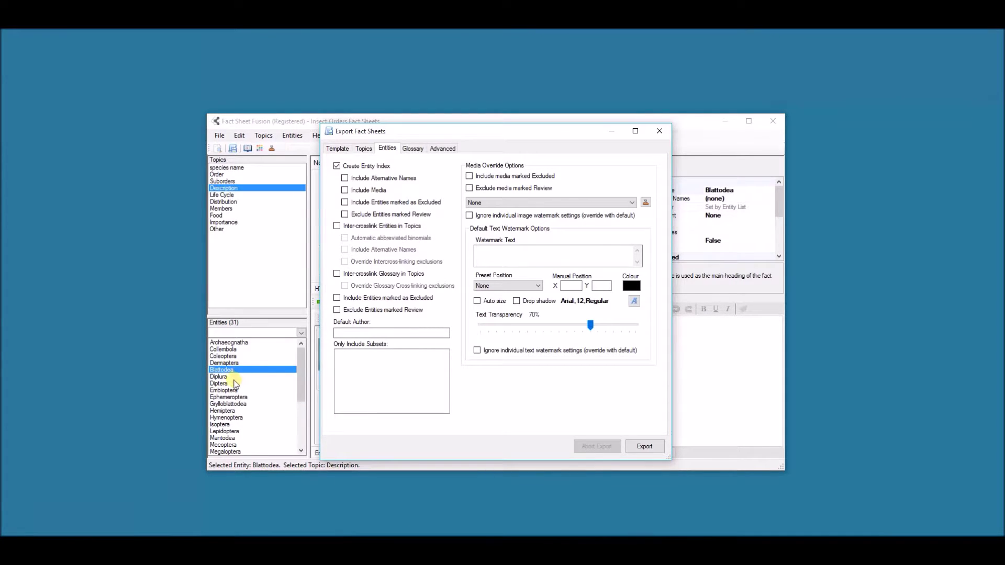
click(412, 149)
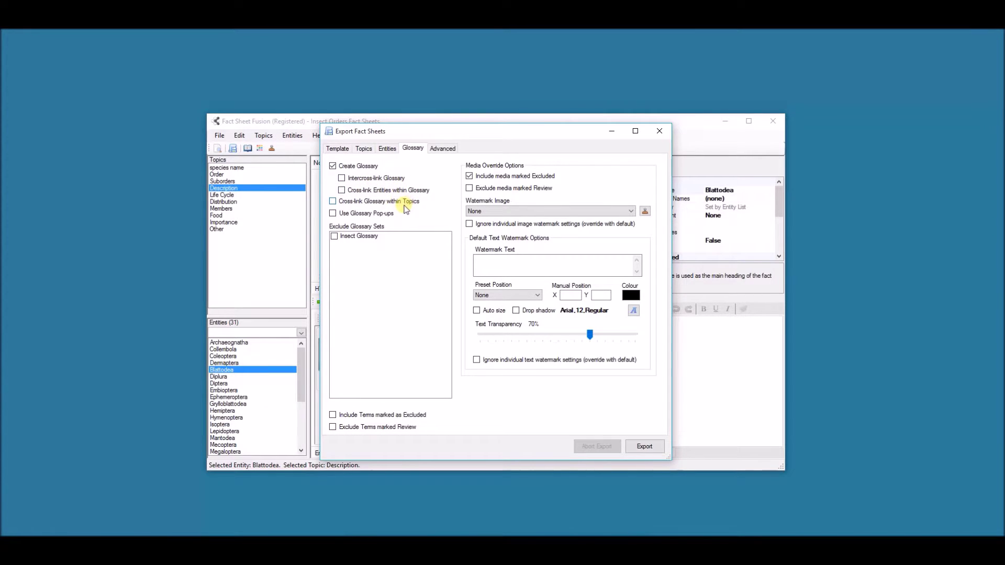
click(439, 150)
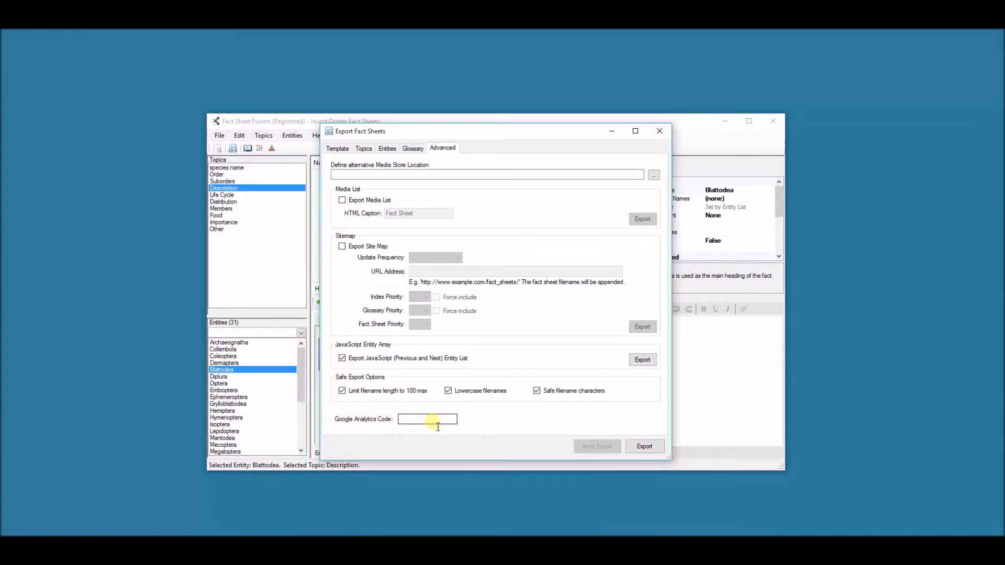
click(411, 423)
- Export the fact sheets as HTML and PDF to C:\Fact Sheets and preview the result in the browser
click(345, 151)
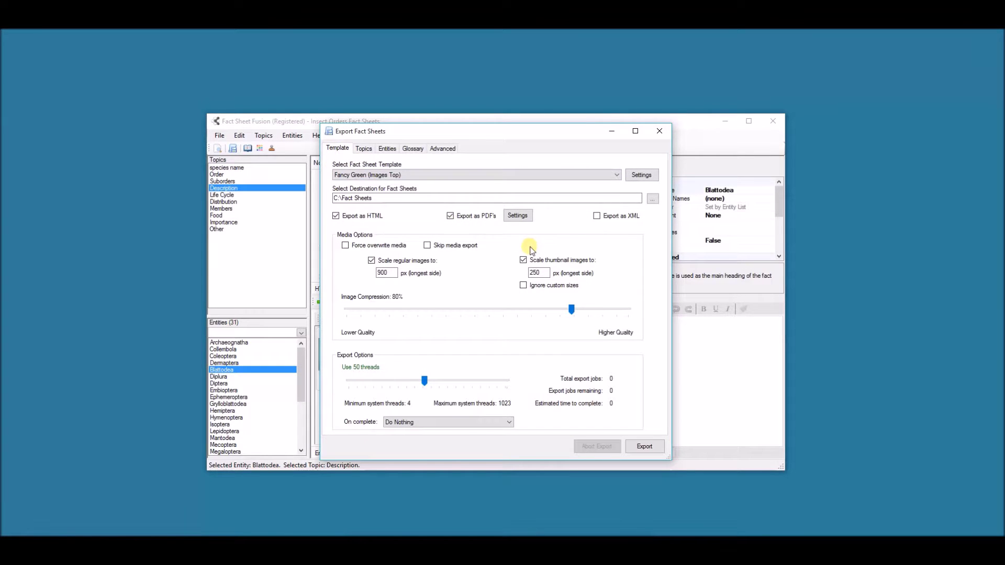
click(644, 446)
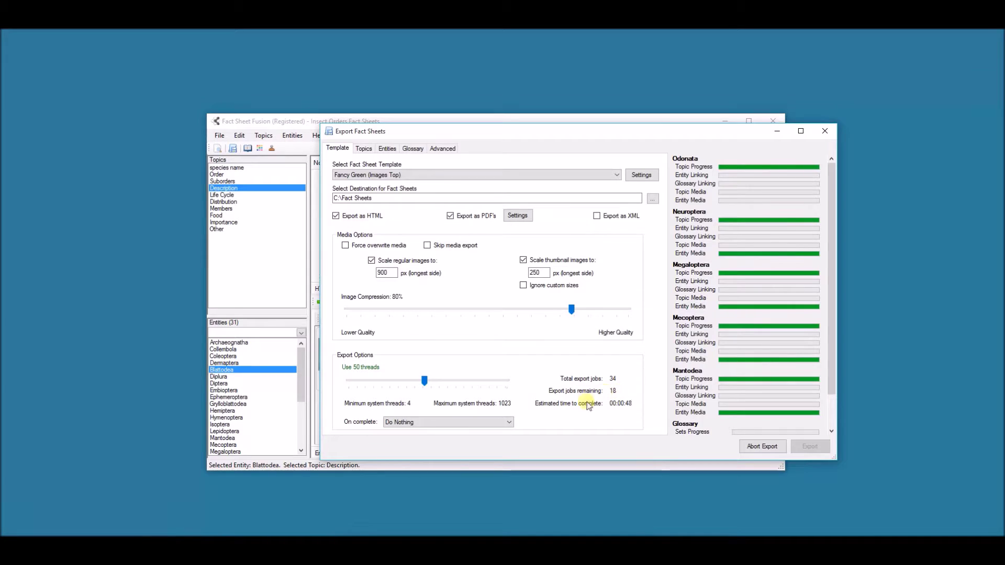
click(511, 423)
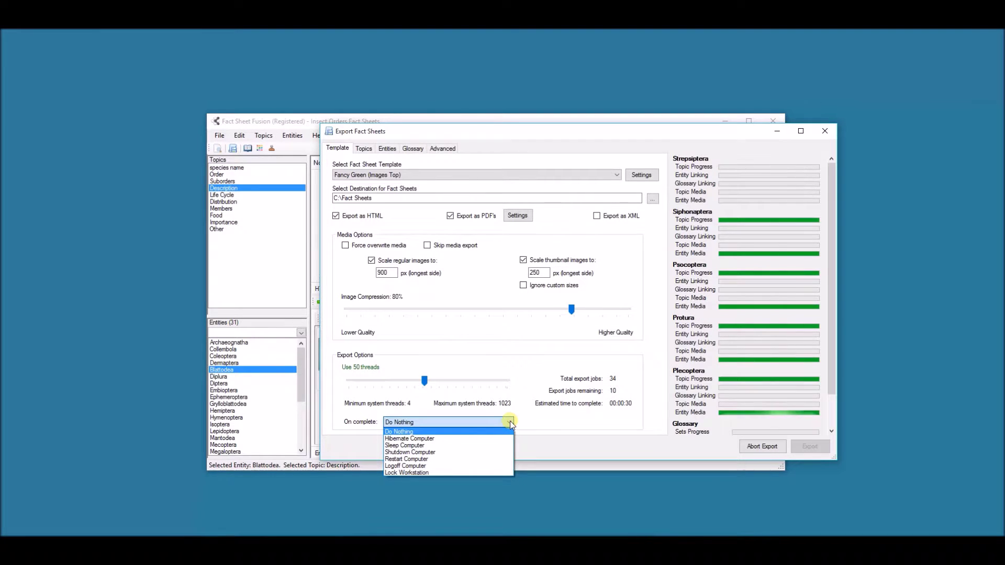
click(642, 428)
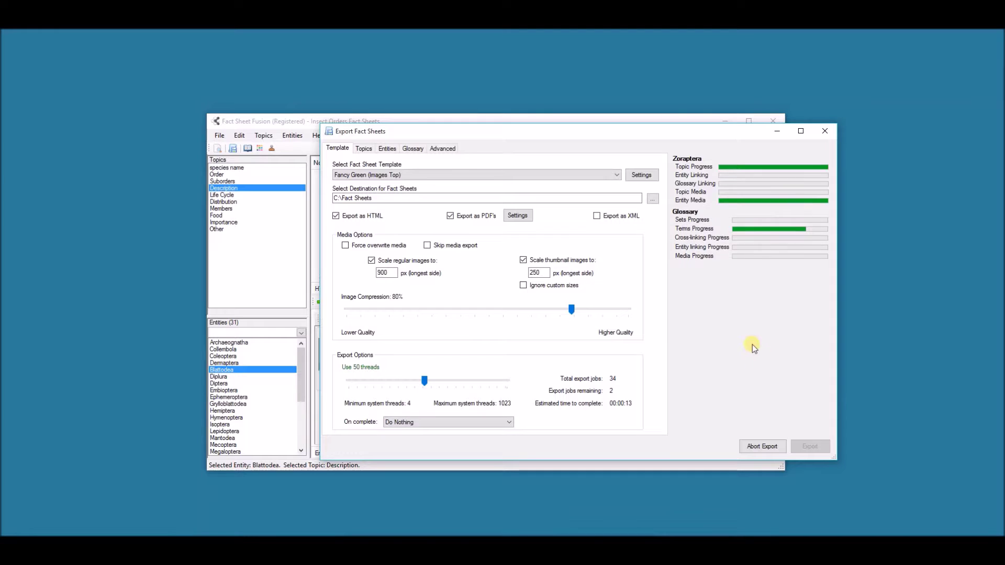
drag(713, 139, 647, 148)
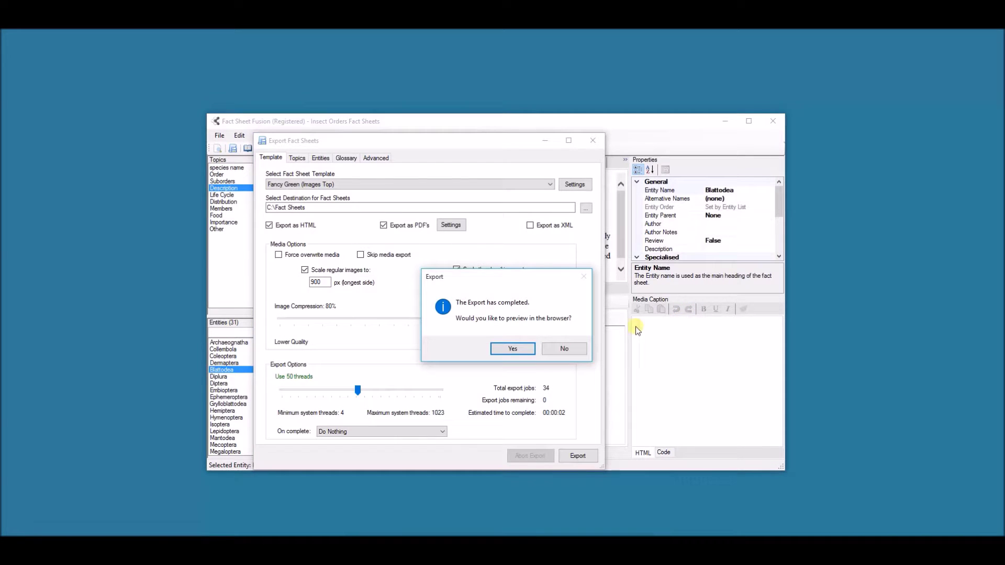
click(513, 349)
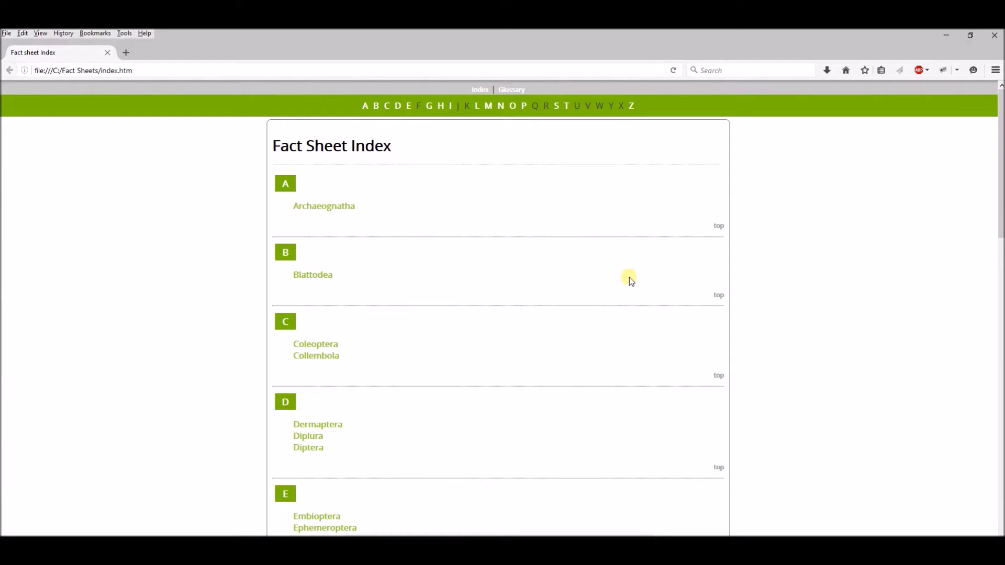
- Look through the alphabetical entity list on the exported Fact Sheet Index page
scroll(528, 309, down, 3)
scroll(533, 312, down, 5)
scroll(537, 316, down, 4)
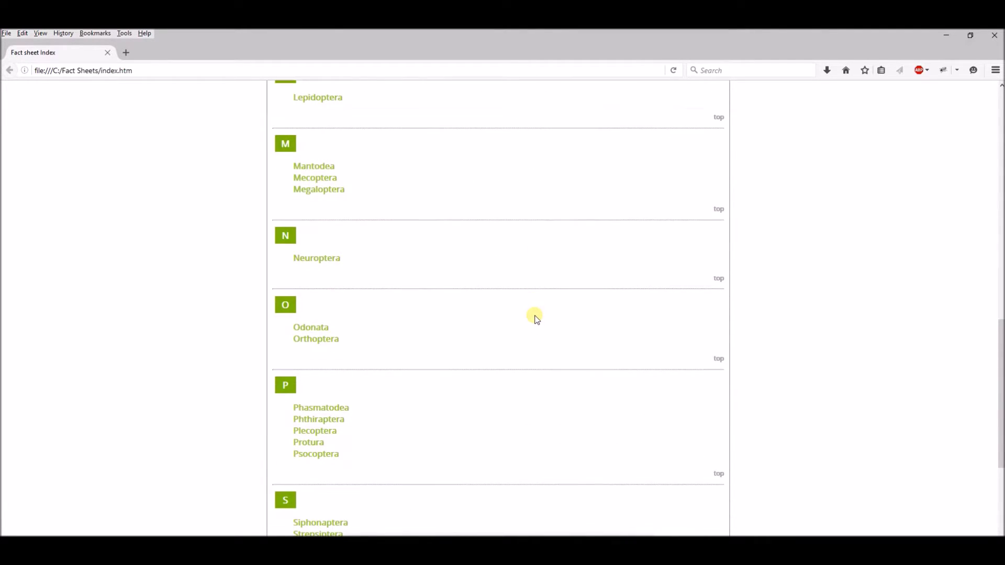
scroll(535, 318, up, 12)
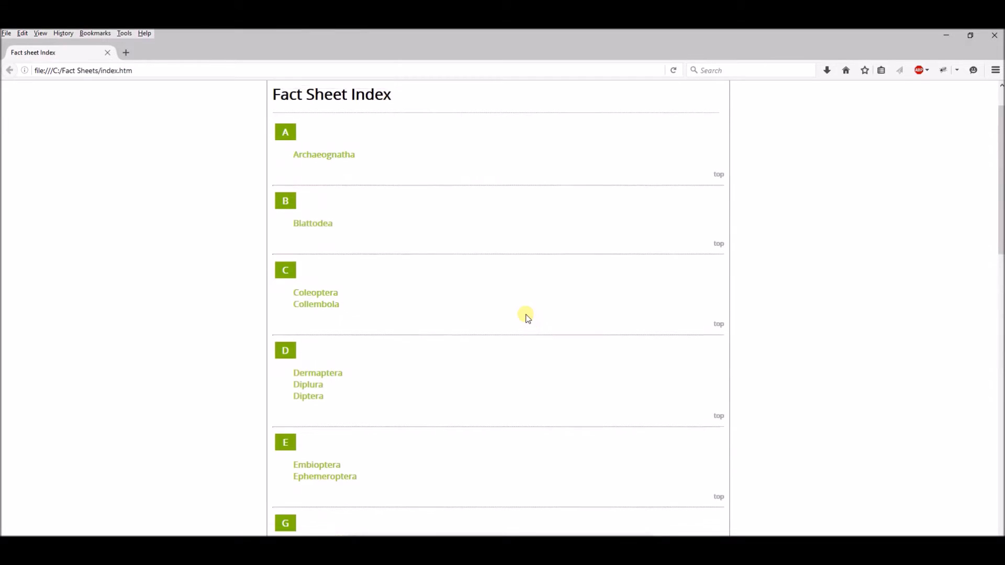
scroll(526, 319, up, 1)
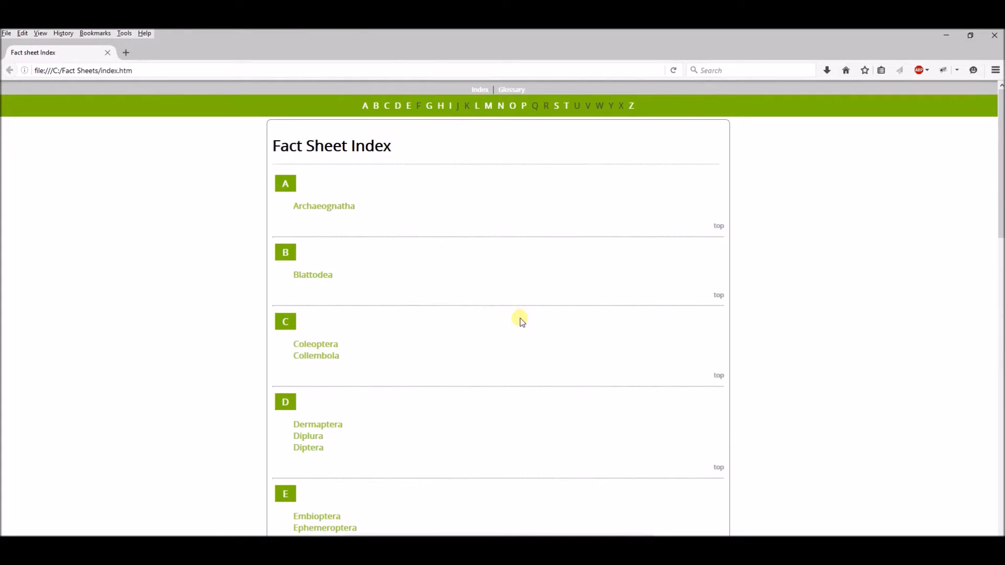
- Open the Dermaptera fact sheet from the index and review its images and topic sections
click(332, 424)
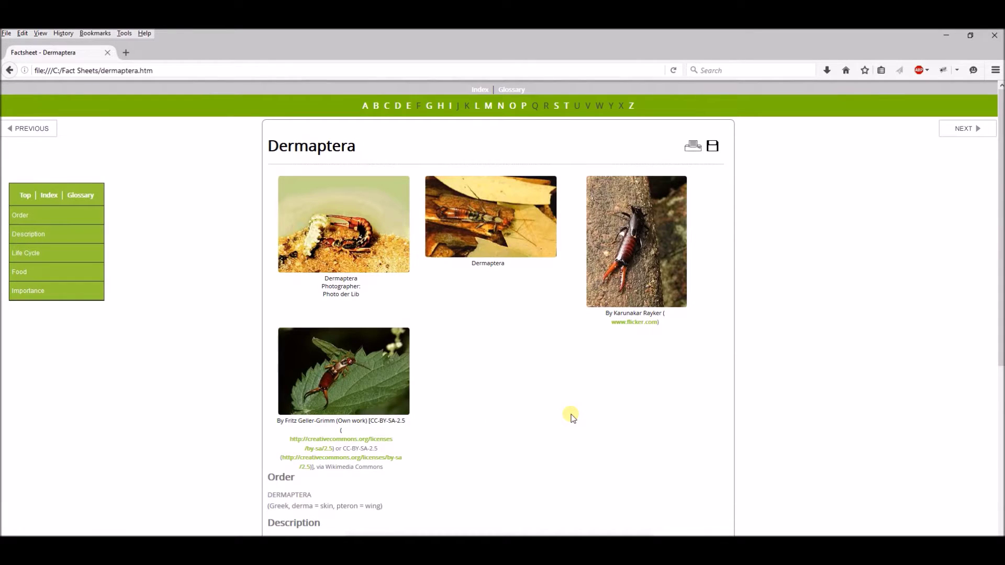
scroll(630, 389, down, 4)
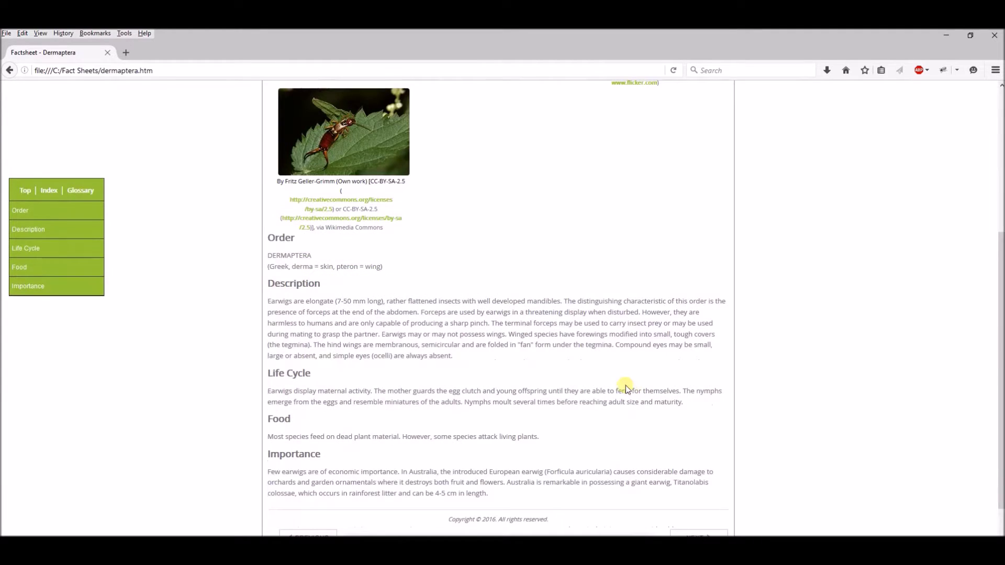
scroll(624, 384, down, 2)
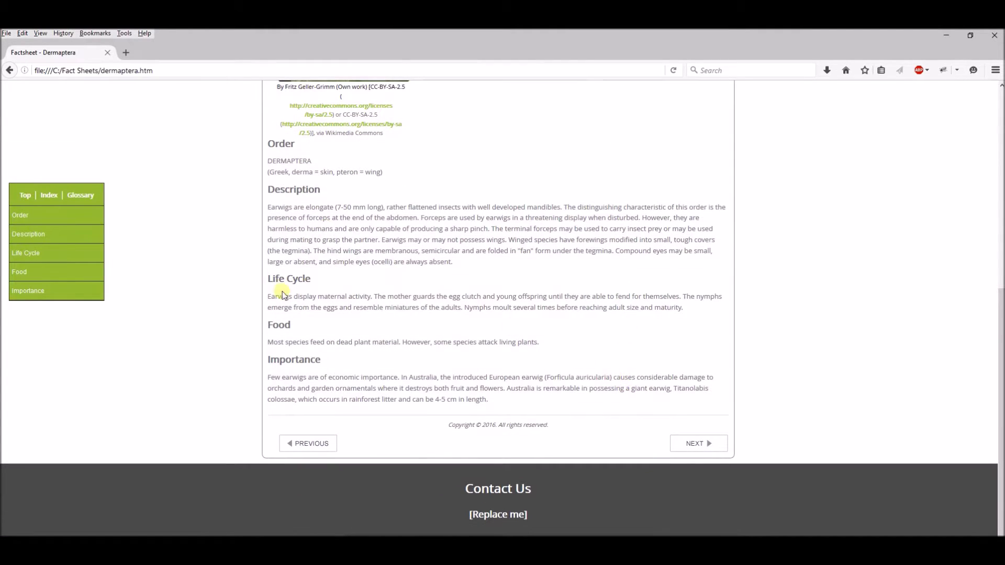
scroll(177, 309, up, 6)
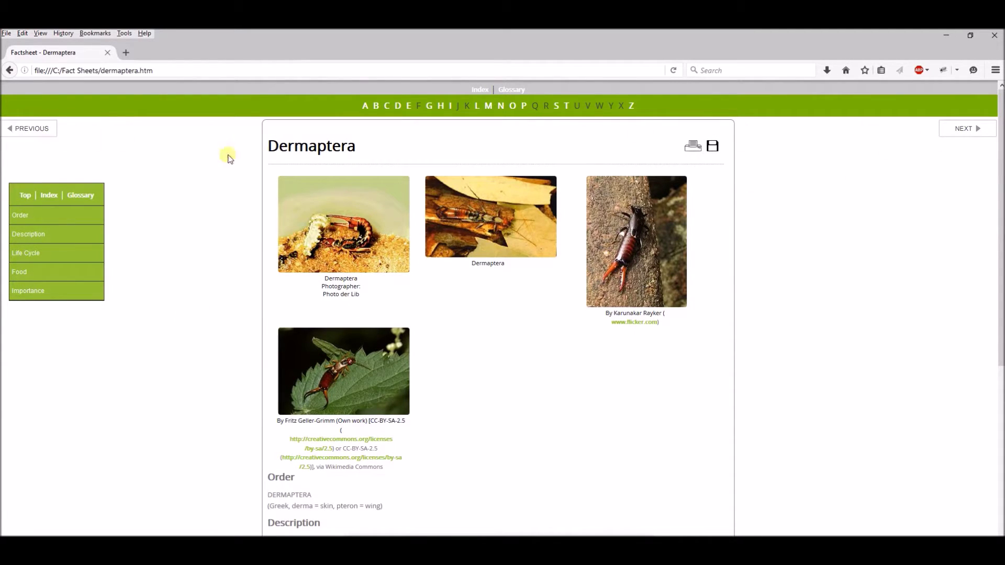
- View the enlarged Dermaptera photo of the earwig on a green leaf, and browse on to the Diplura and Diptera fact sheets
click(350, 382)
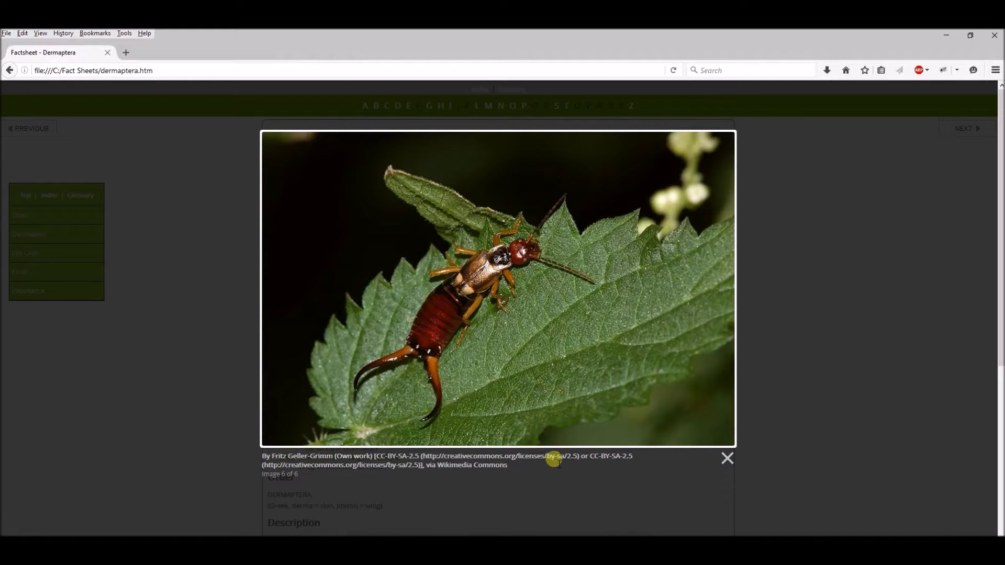
click(733, 467)
click(969, 135)
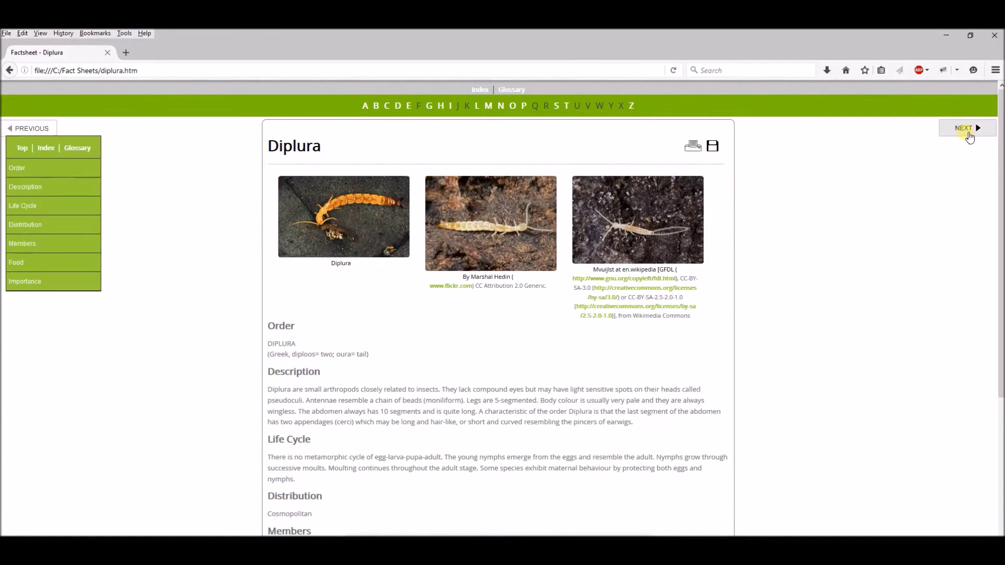
click(968, 135)
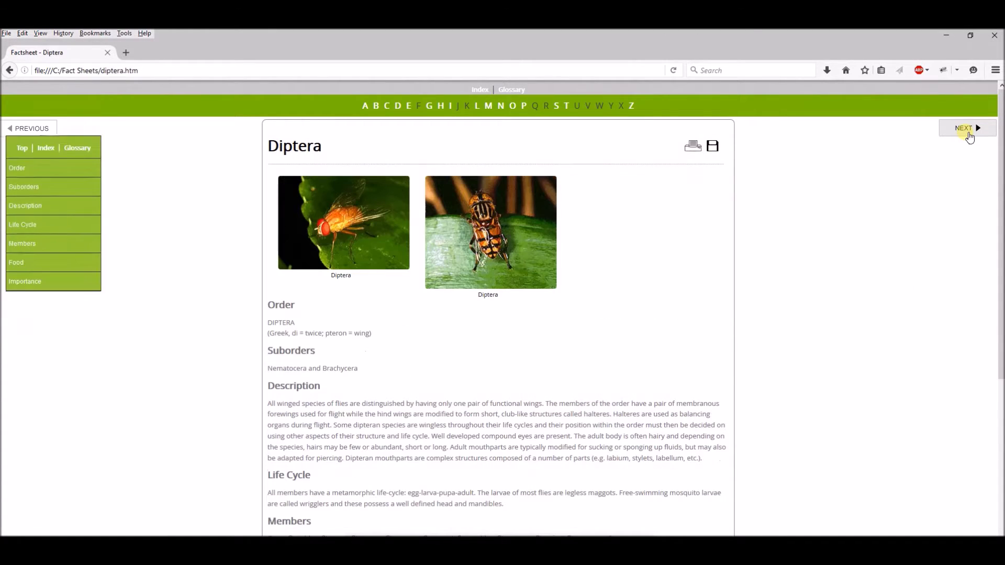
- Go back to the Fact Sheet Index and look through the exported Insect Glossary page
click(480, 90)
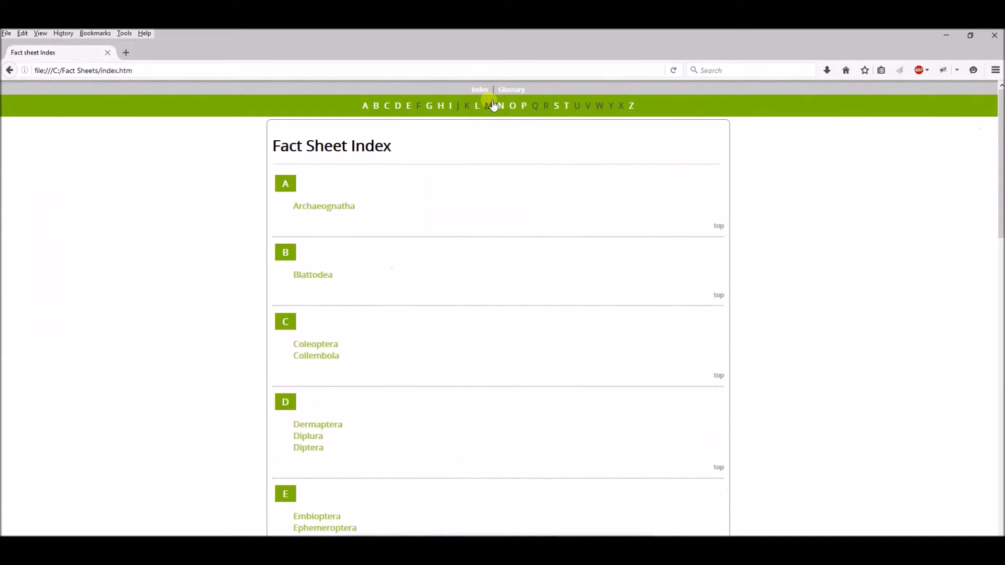
click(511, 91)
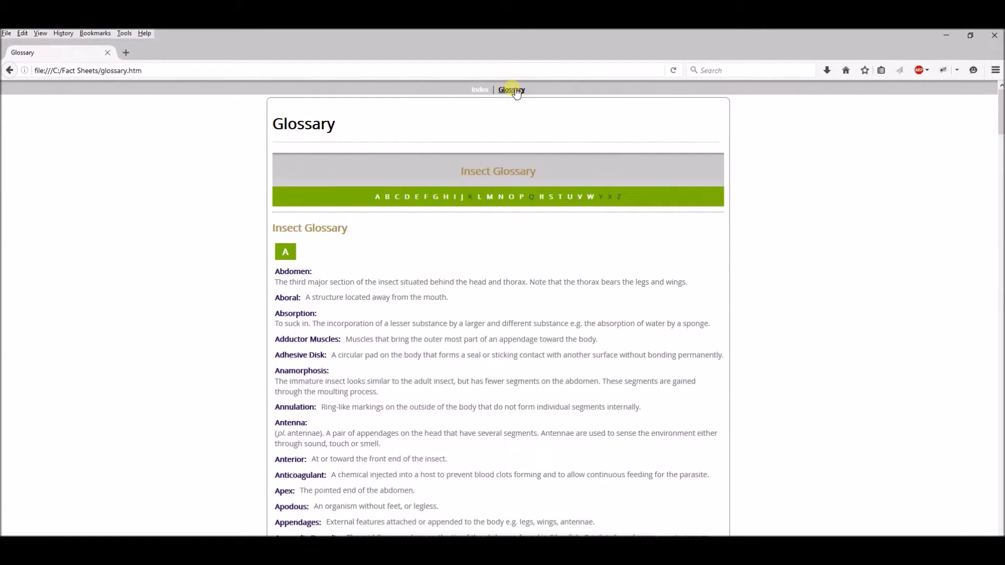
scroll(568, 269, down, 5)
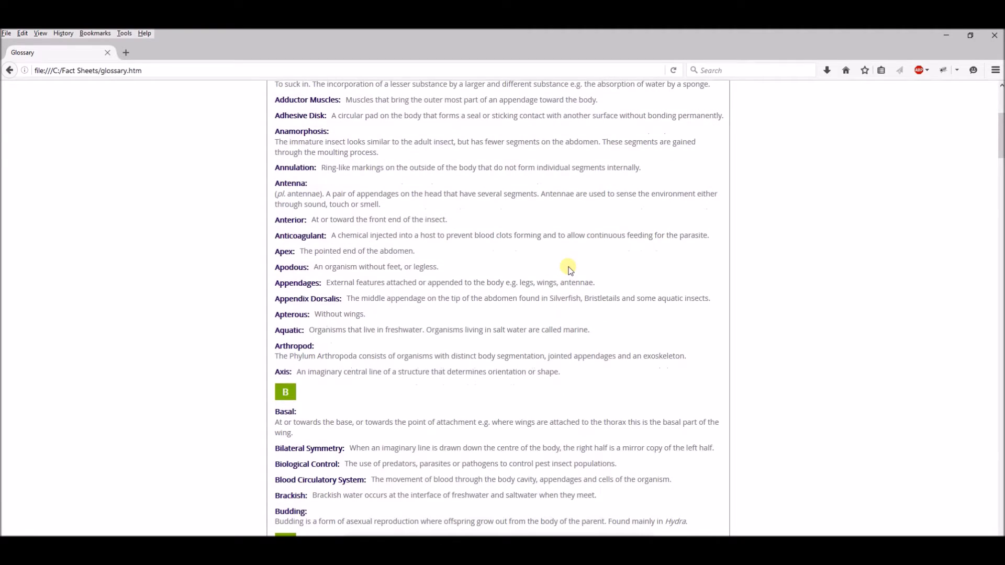
scroll(570, 270, up, 5)
- Return to the Fact Sheet Index and open the Zoraptera fact sheet listed under Z
click(480, 90)
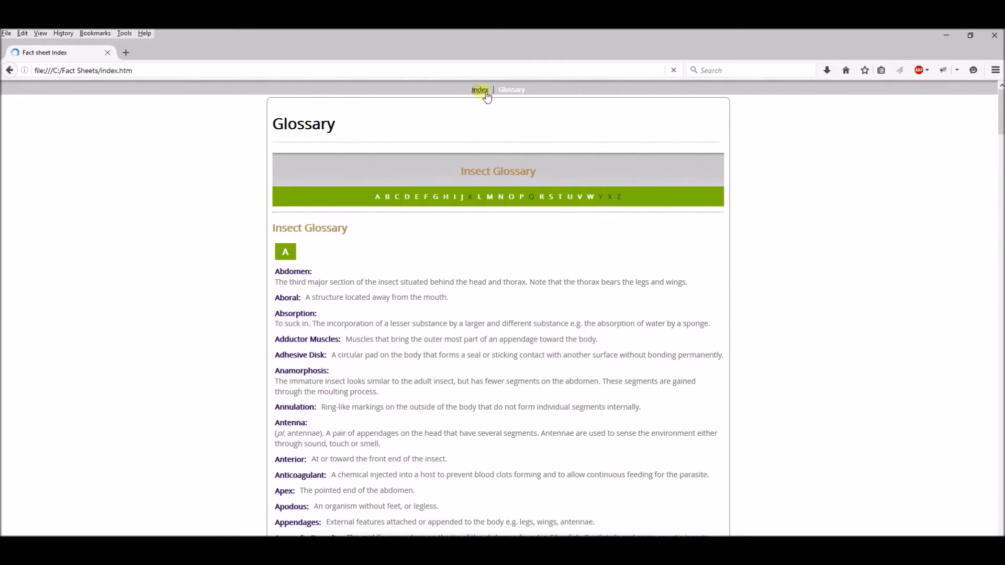
scroll(549, 304, down, 6)
scroll(546, 310, down, 12)
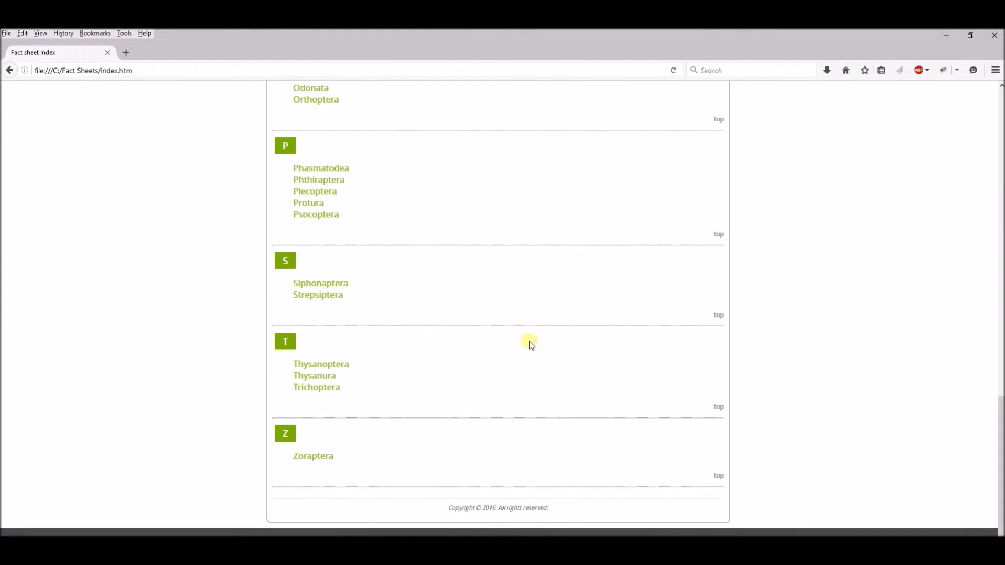
click(314, 456)
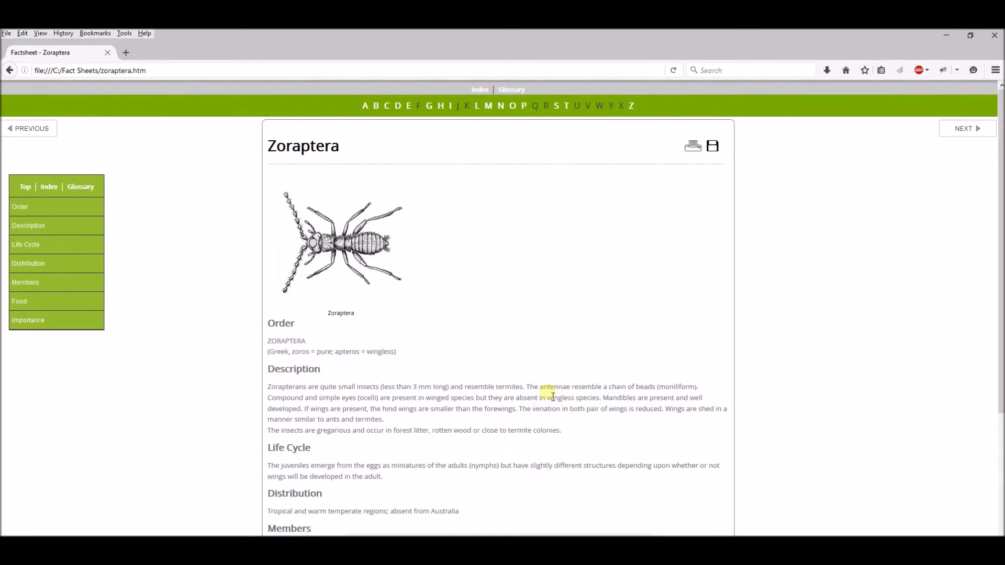
- View the PDF version of the Zoraptera fact sheet and return to its HTML page
click(713, 146)
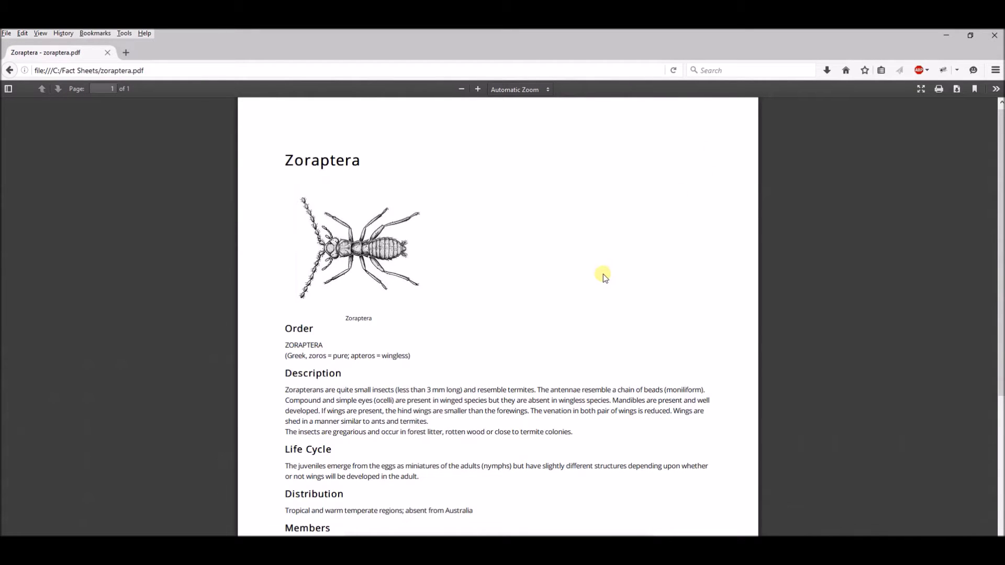
scroll(600, 272, down, 3)
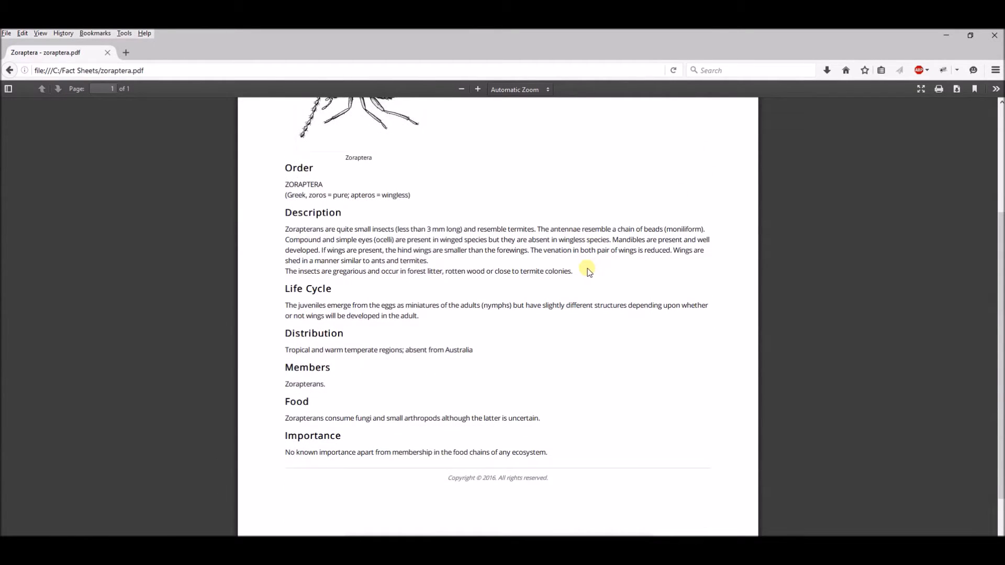
scroll(587, 270, up, 3)
click(9, 70)
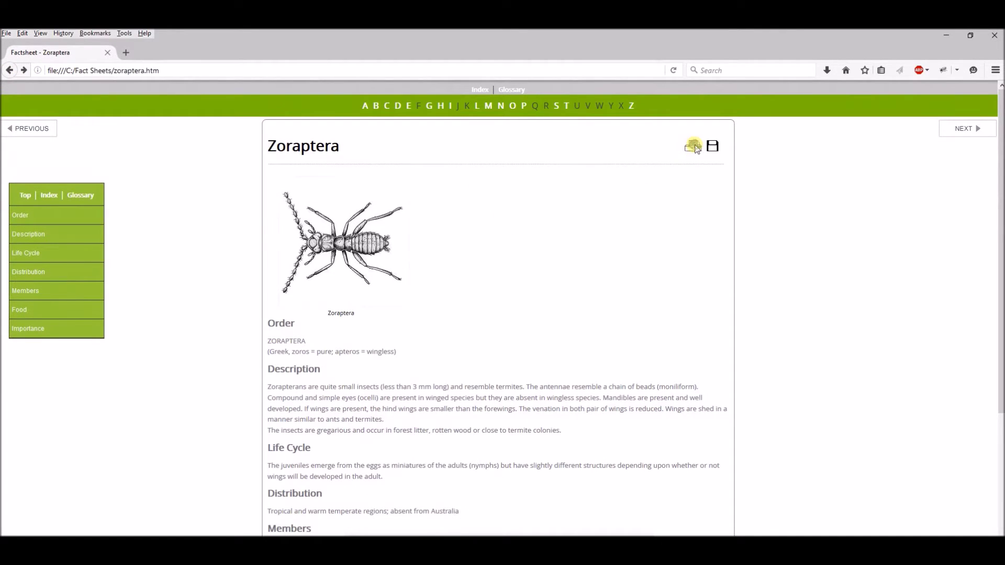
- Check the print option of the Zoraptera fact sheet without printing, and close the browser
click(694, 145)
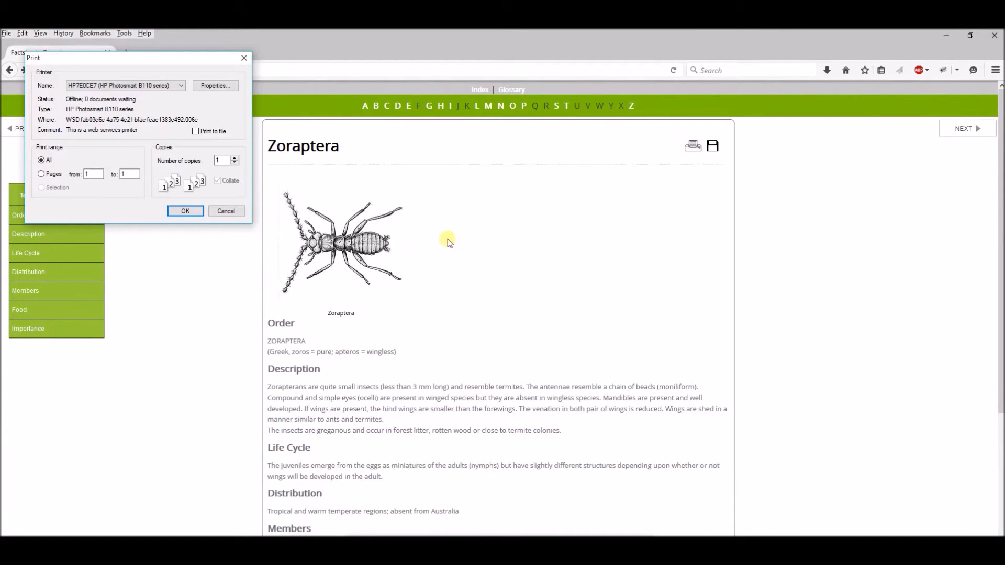
click(244, 58)
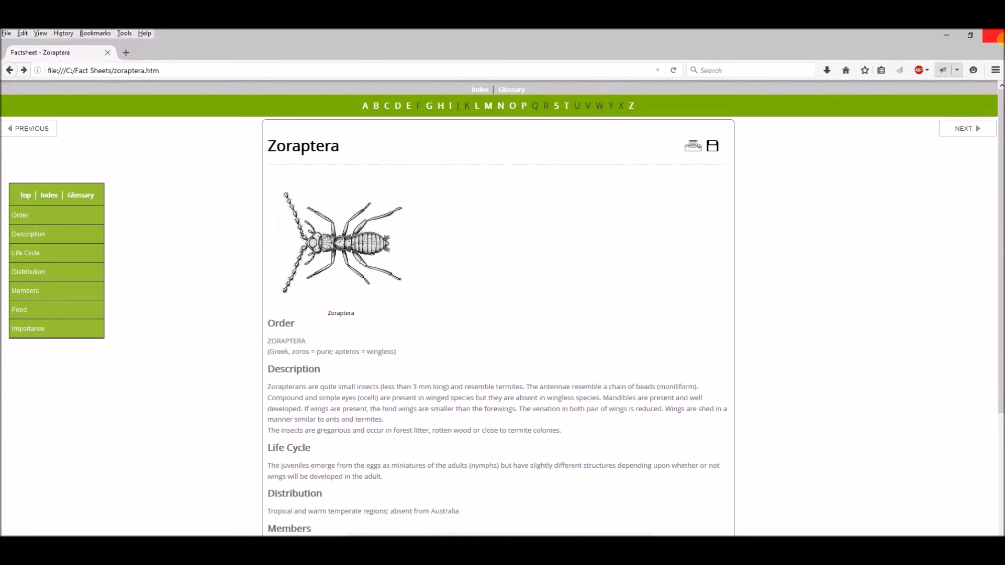
click(996, 37)
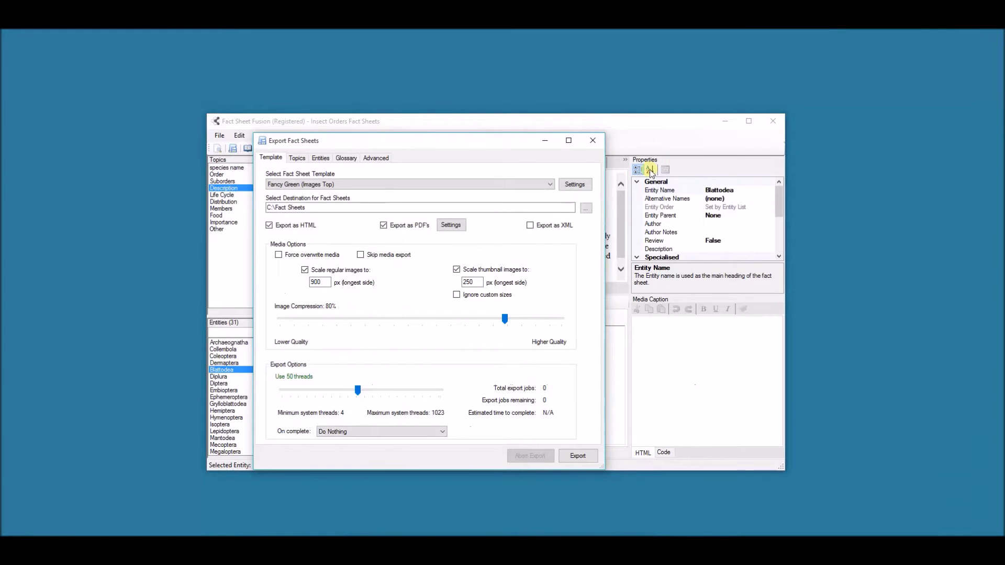
- Export the fact sheets again with the Plain Jane (Images Right) template and preview the result in the browser
click(419, 184)
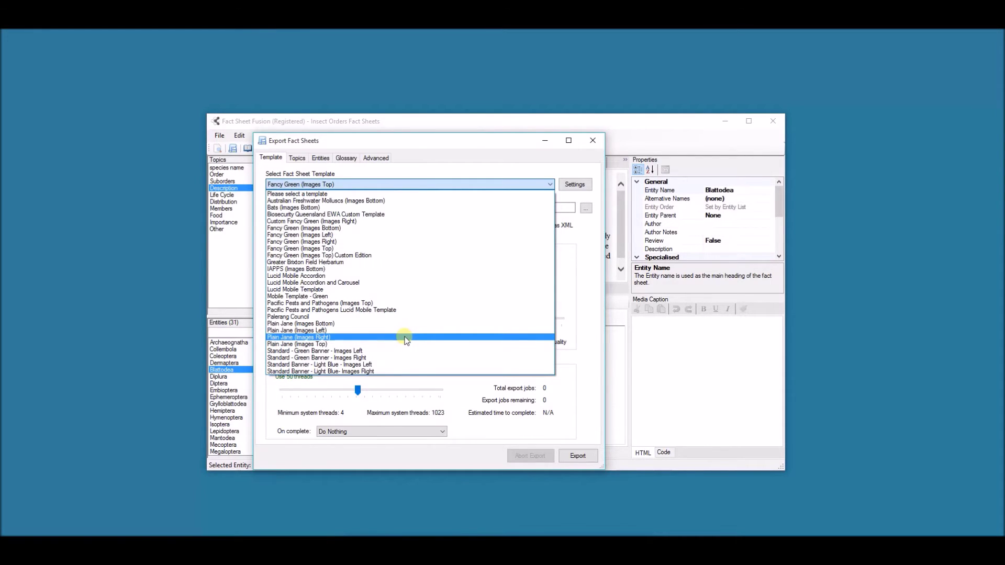
click(312, 338)
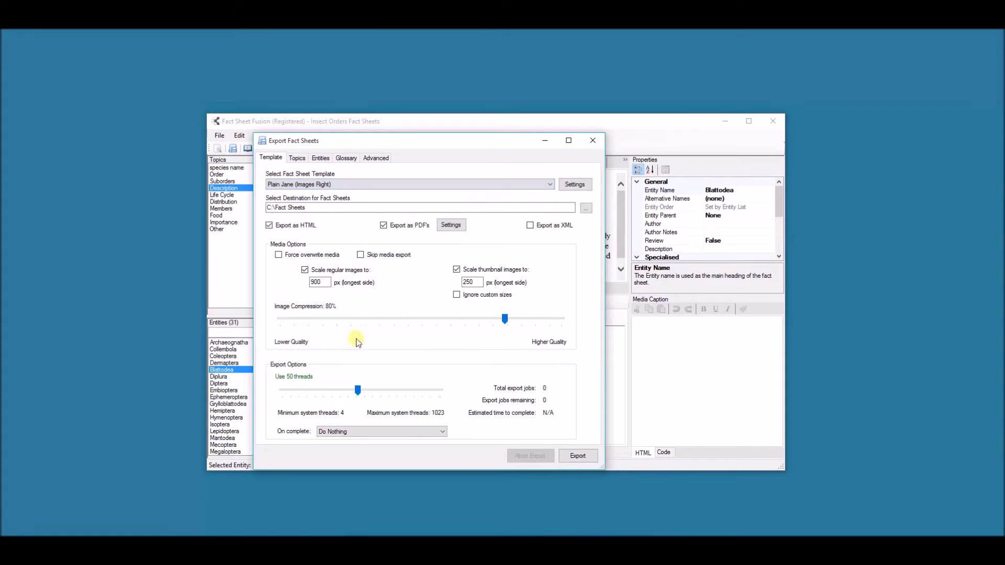
click(578, 456)
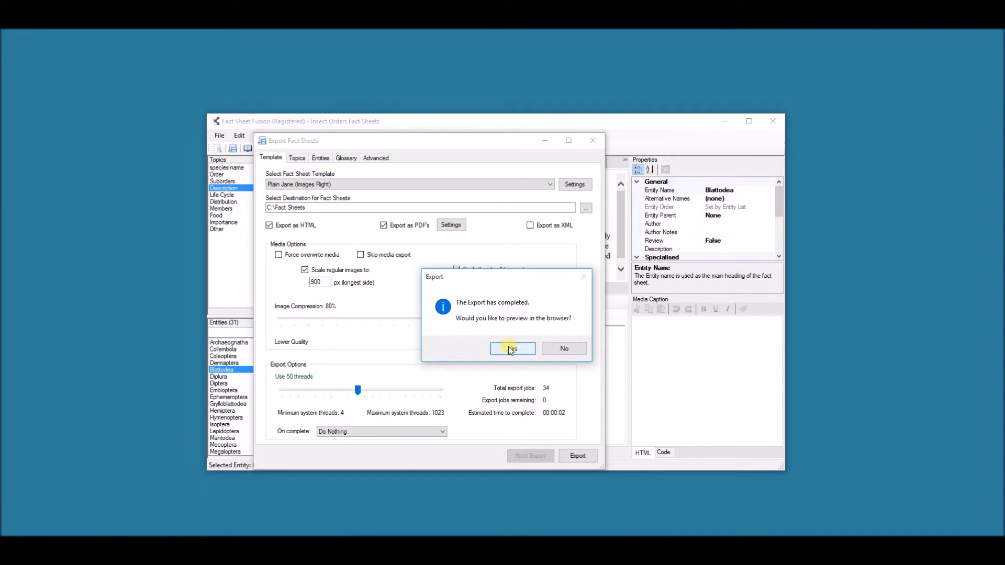
click(511, 349)
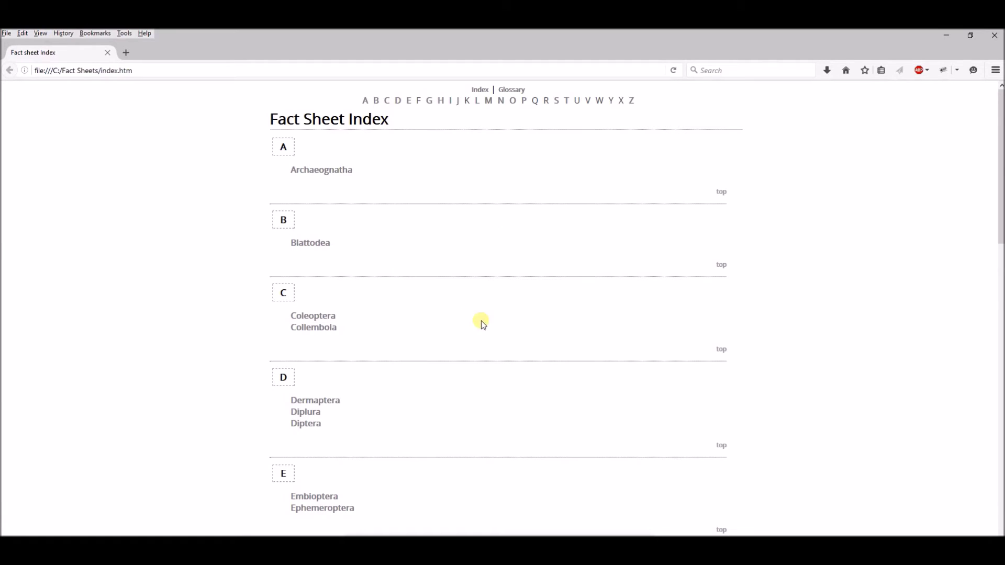
- Look over the restyled index, open the Dermaptera fact sheet and review its text and images
scroll(482, 321, down, 5)
scroll(543, 334, up, 2)
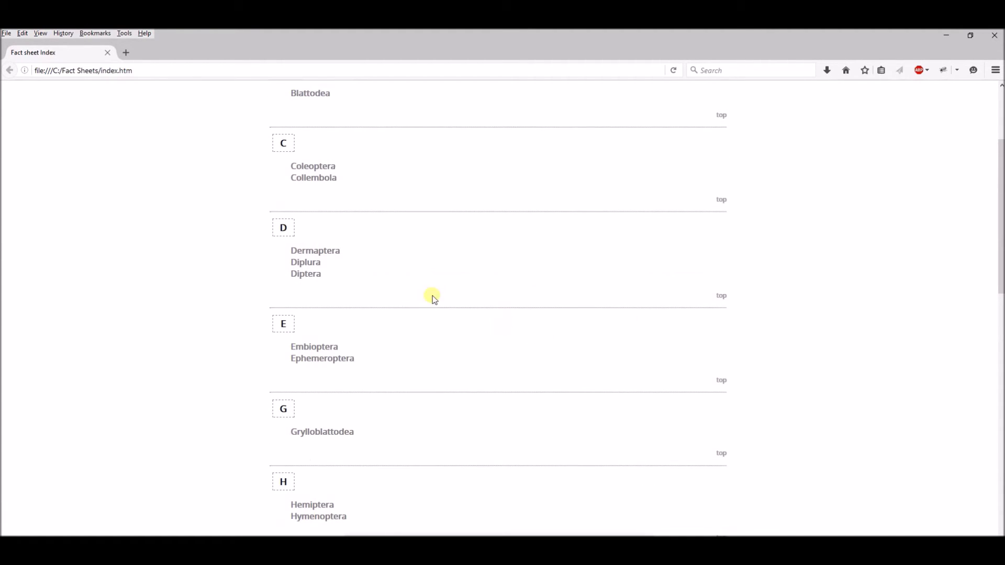
click(329, 252)
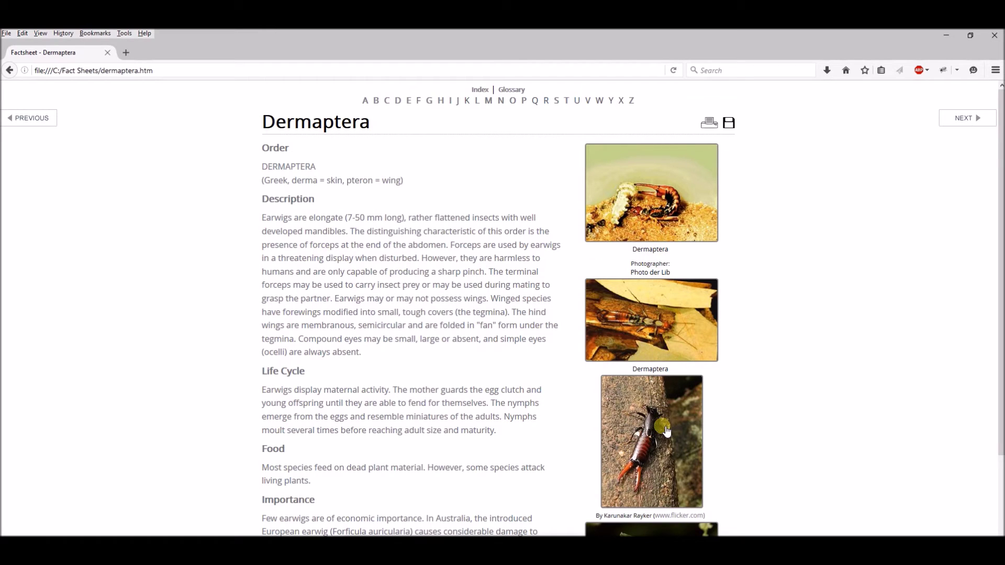
scroll(665, 421, down, 3)
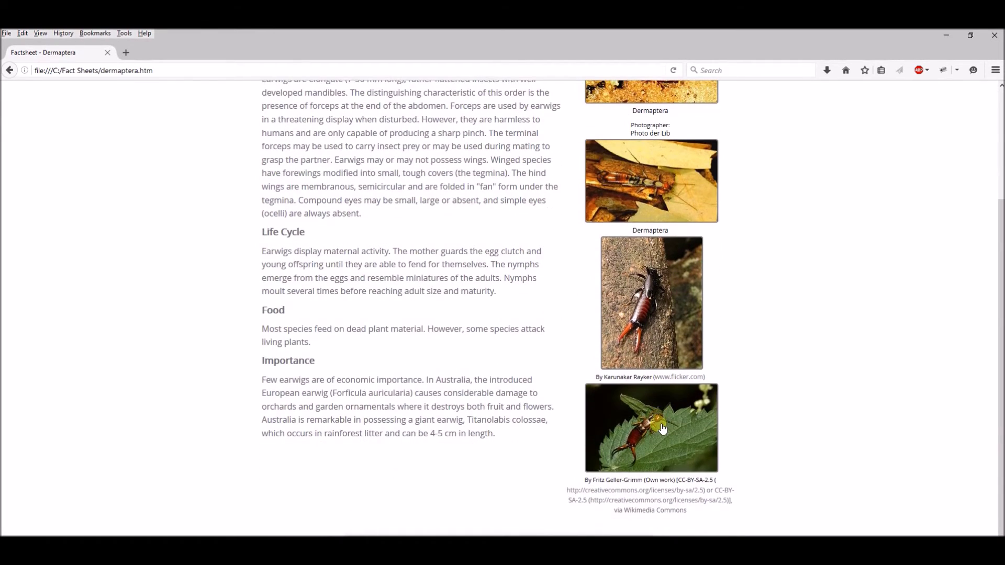
scroll(662, 423, up, 3)
- View the enlarged Dermaptera photo of the earwig with red forceps on bark, and return to the fact sheet
scroll(661, 387, down, 1)
click(658, 380)
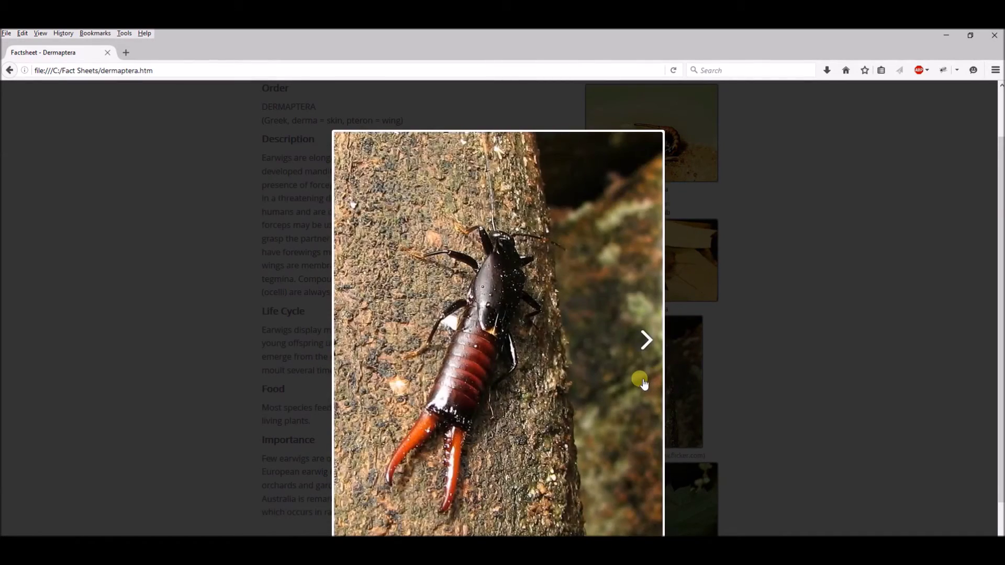
click(641, 380)
scroll(660, 310, up, 1)
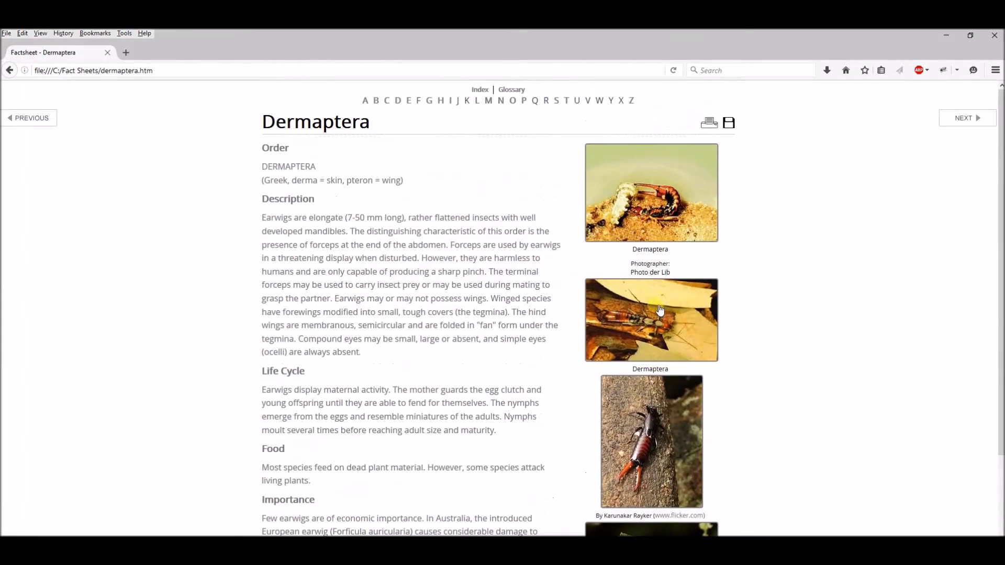
- Look through the Insect Glossary page in the Plain Jane style
click(506, 89)
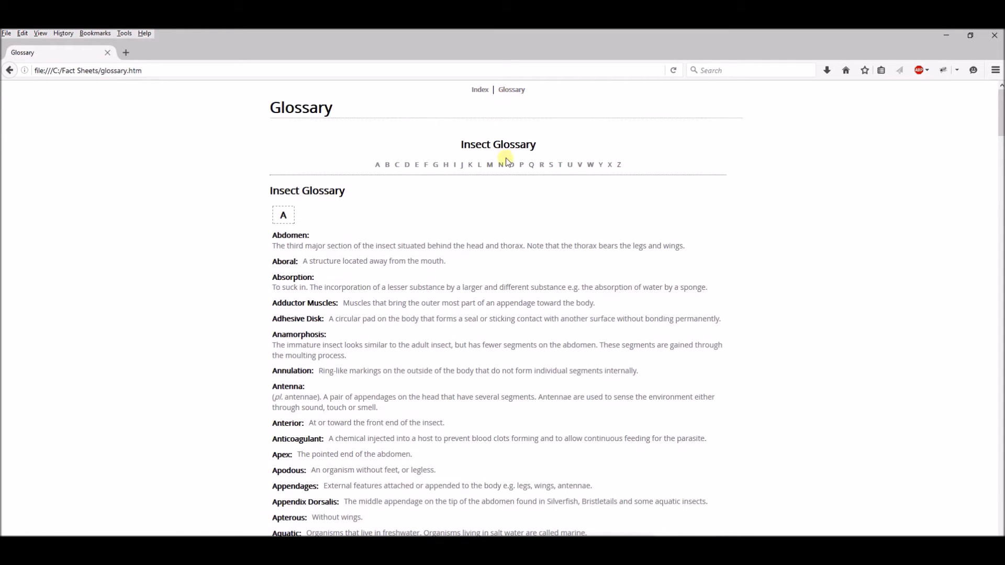
scroll(513, 245, down, 3)
scroll(518, 254, up, 3)
- Go to the end of the Fact Sheet Index and open the Zoraptera fact sheet
click(478, 90)
scroll(564, 288, down, 6)
scroll(562, 299, down, 10)
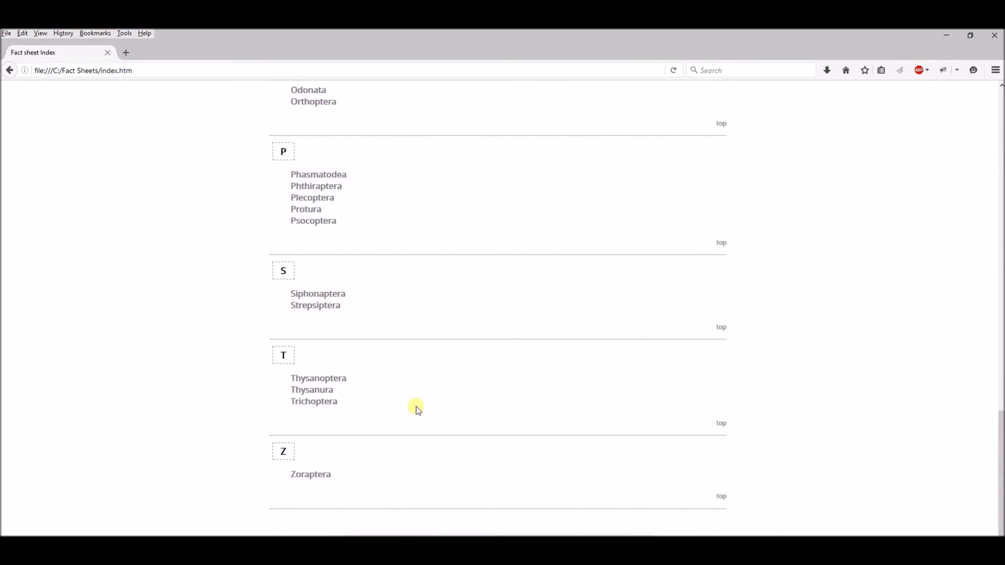
click(313, 476)
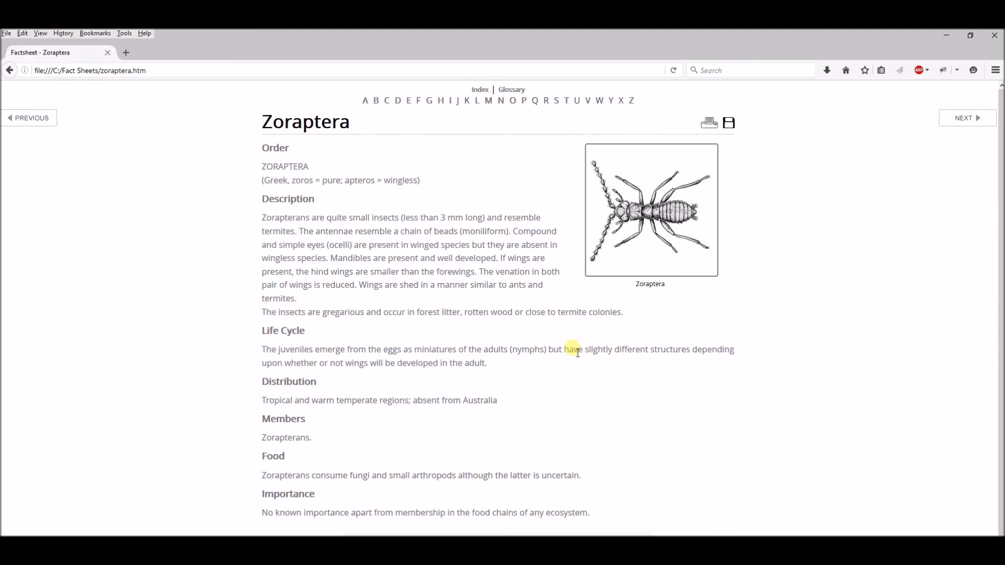
- Review the Plain Jane PDF of the Zoraptera fact sheet, return to its HTML page and close the browser
click(728, 123)
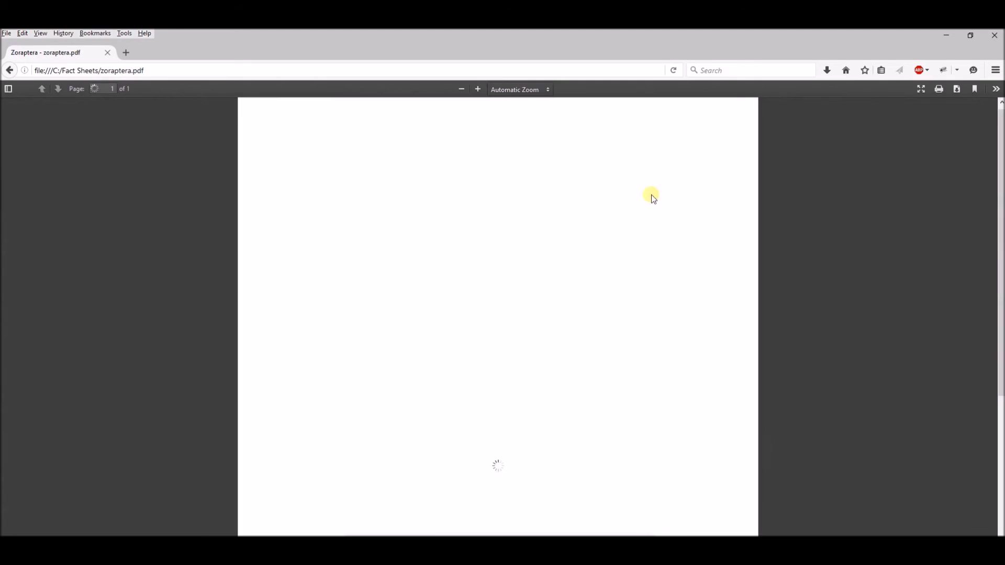
scroll(601, 302, down, 3)
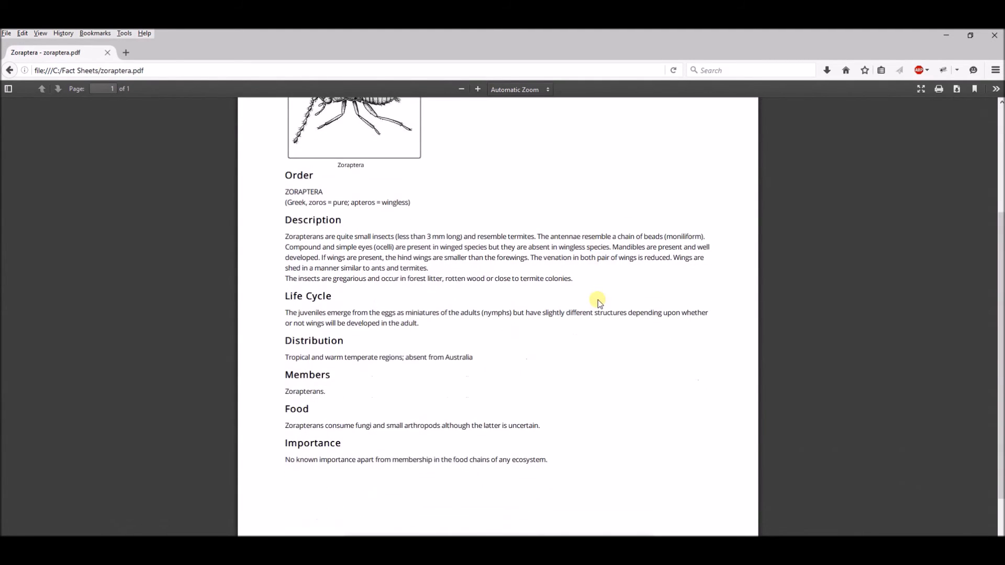
scroll(600, 302, down, 2)
scroll(585, 306, up, 3)
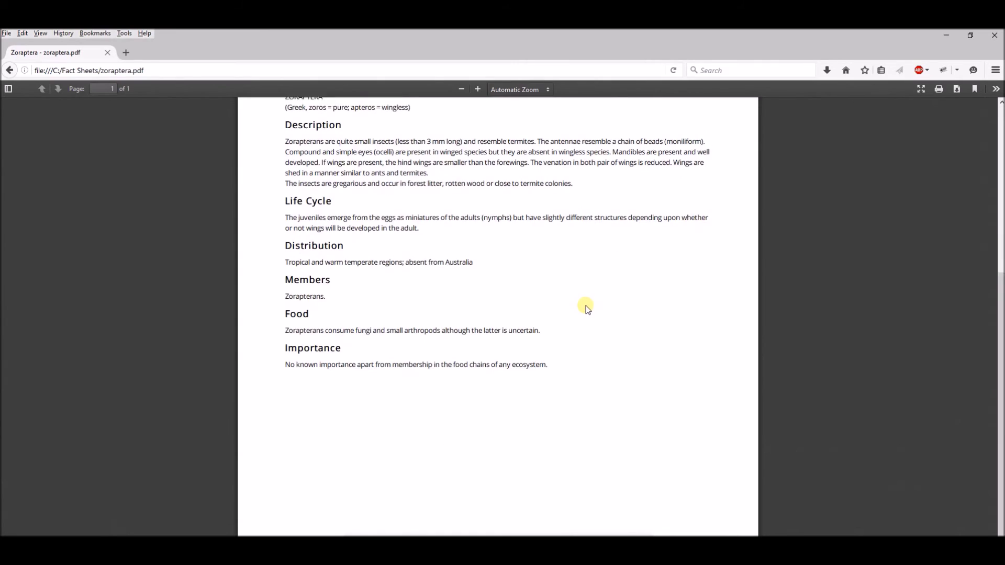
scroll(576, 304, up, 3)
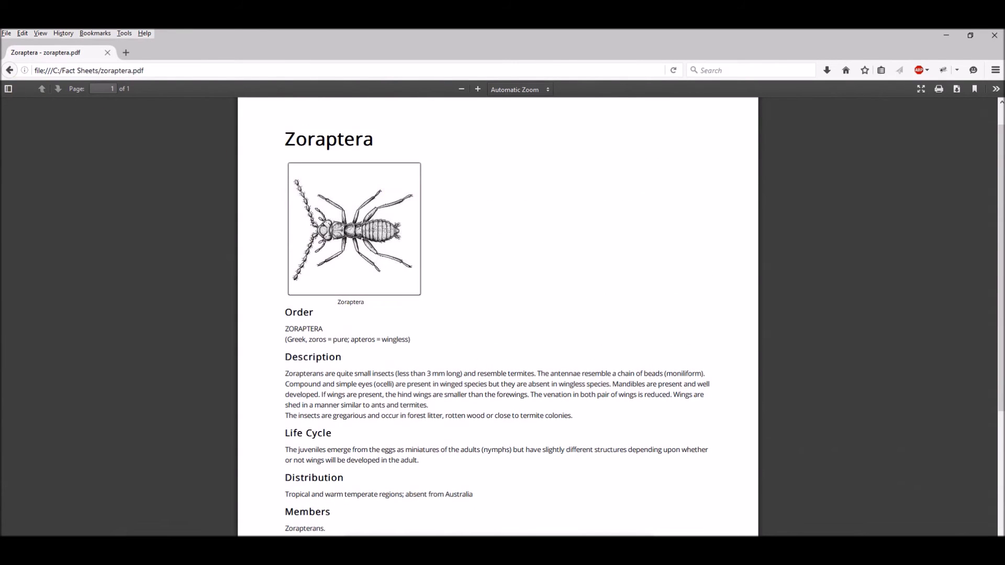
click(10, 71)
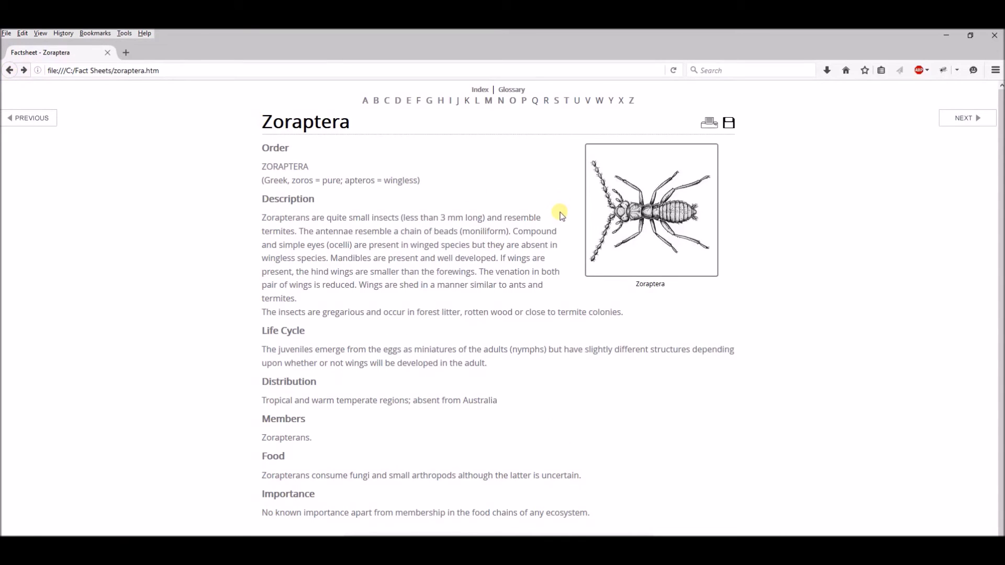
click(999, 39)
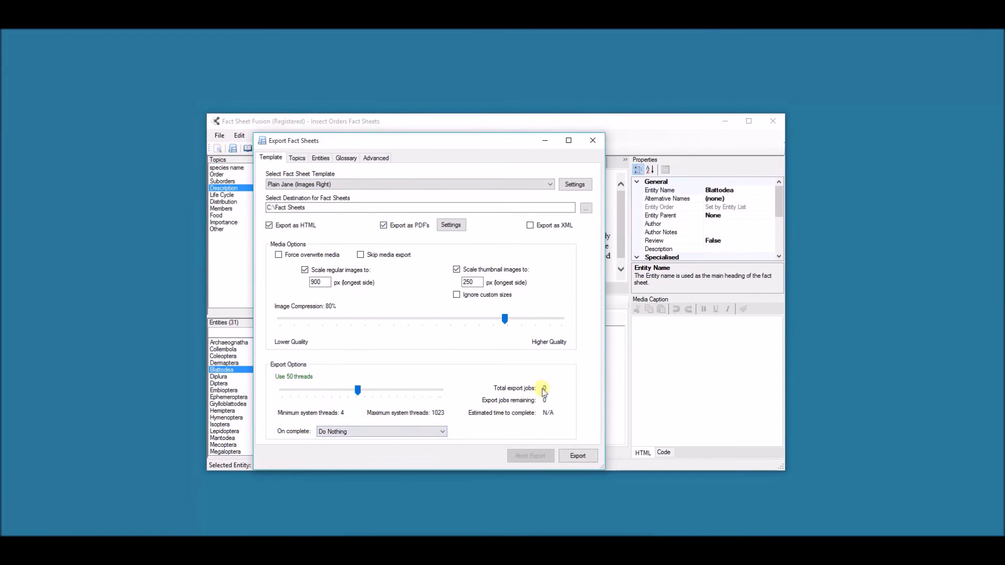
- Look over the available fact sheet templates without changing the selection, and close the Export Fact Sheets window
drag(458, 137, 541, 145)
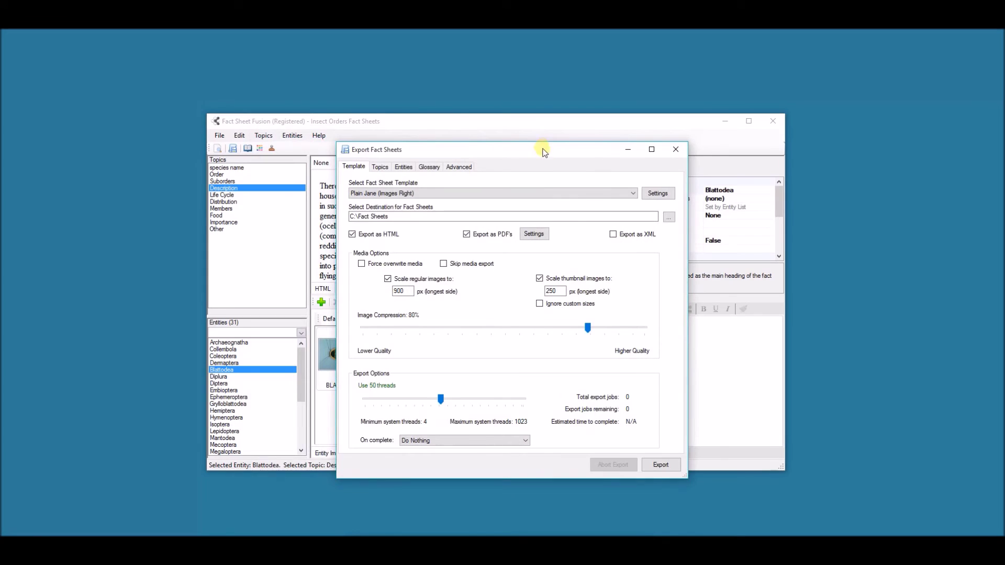
click(548, 195)
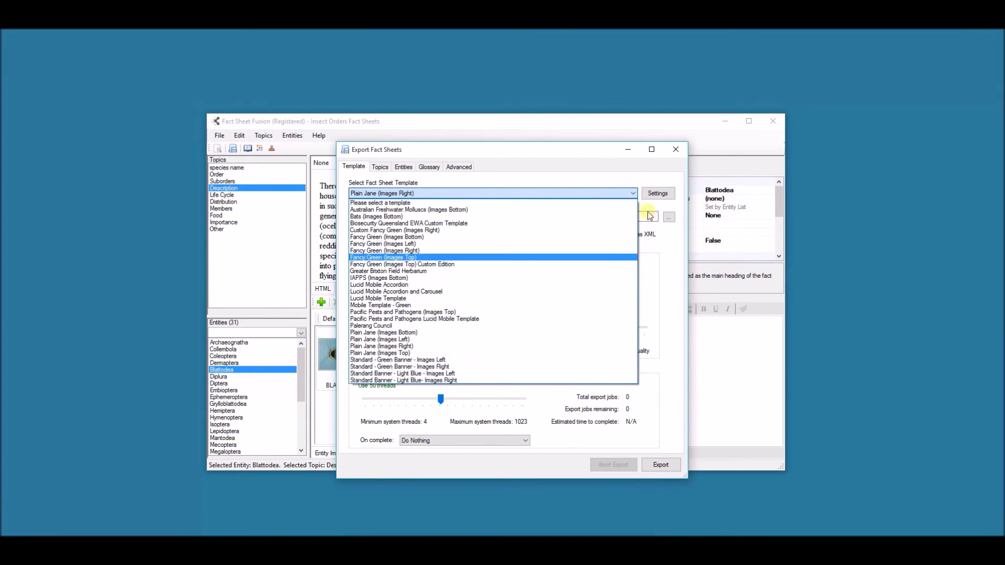
click(660, 228)
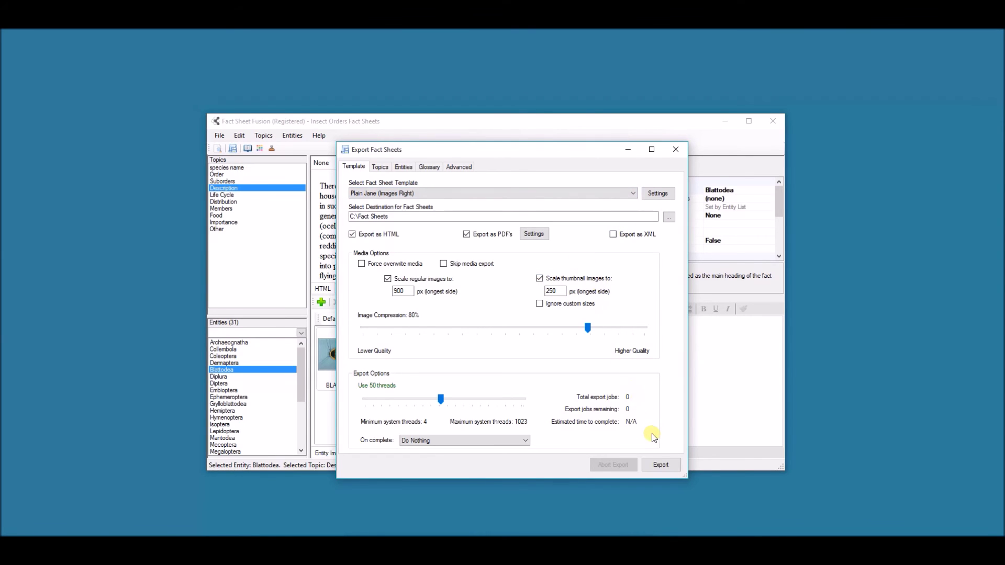
click(676, 151)
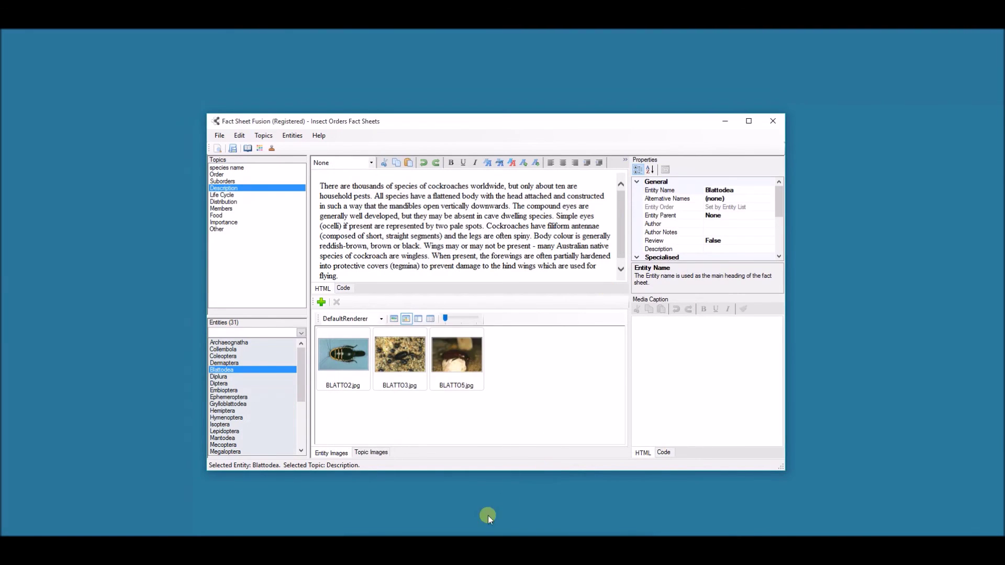